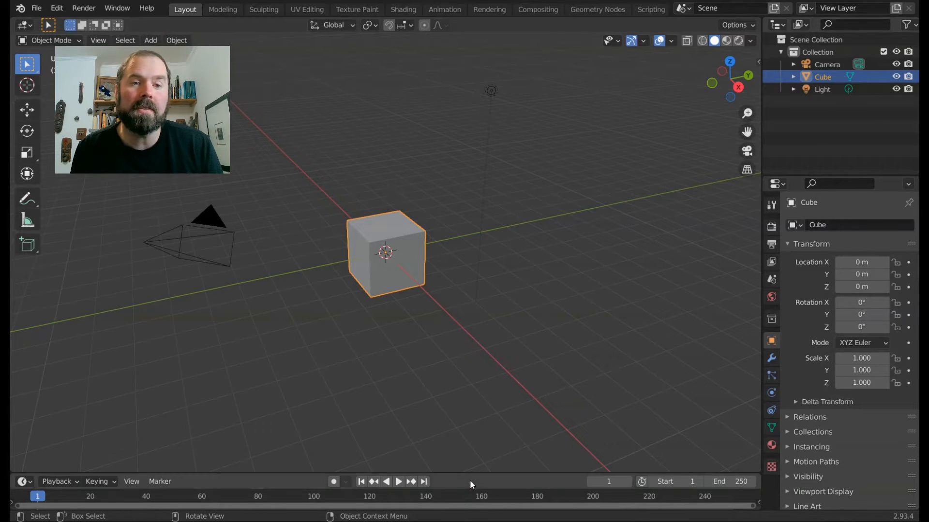
Set the render engine to Cycles with the Experimental feature set and GPU Compute as the device.
left_click(771, 227)
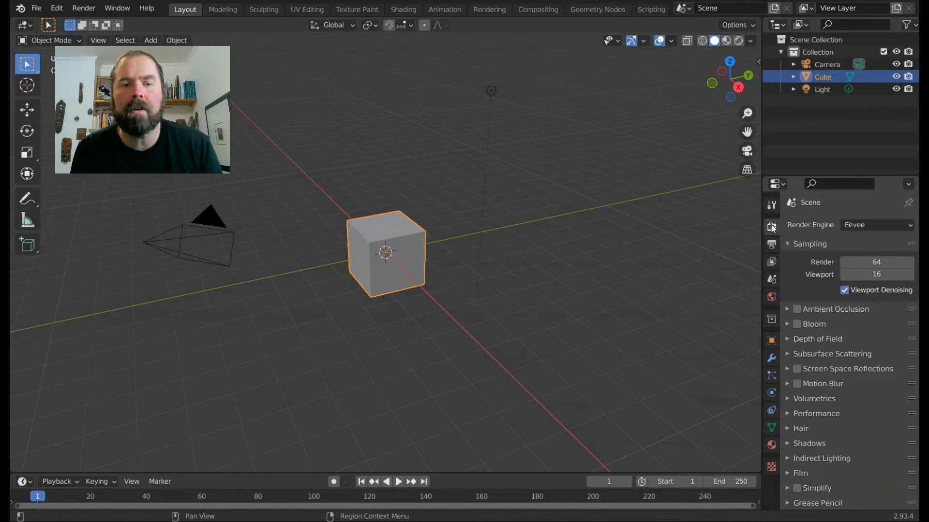
left_click(860, 226)
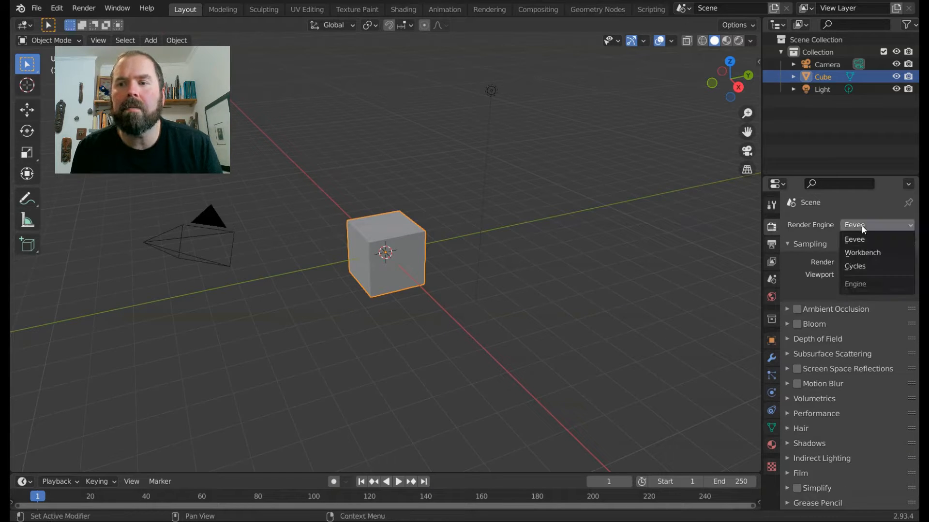
left_click(863, 266)
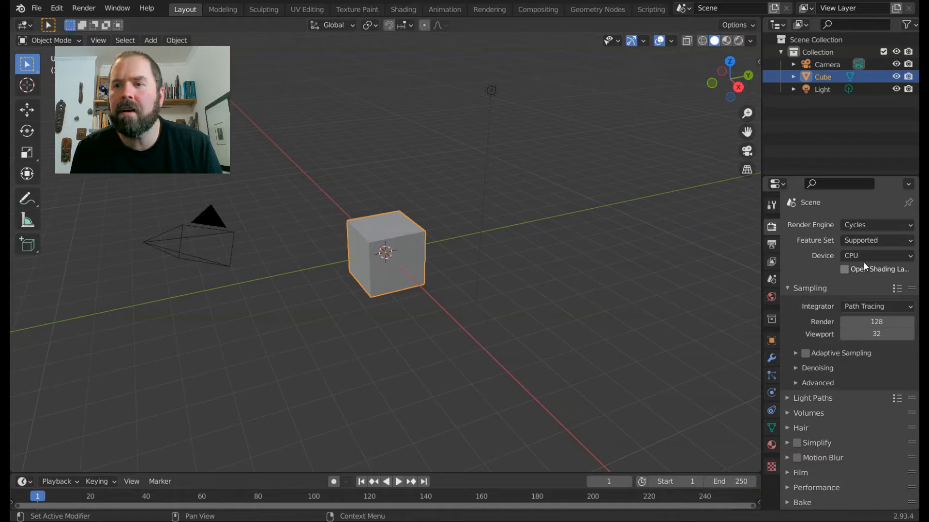
left_click(875, 241)
left_click(878, 268)
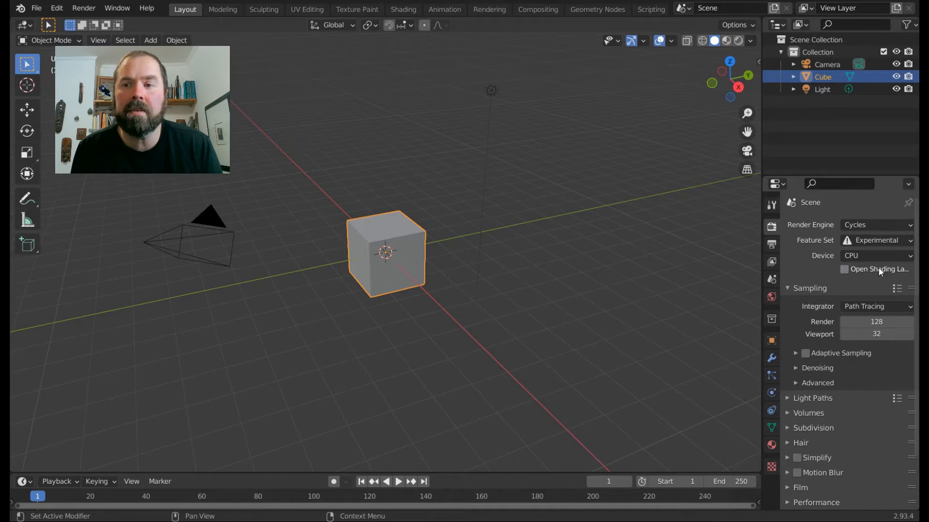
left_click(880, 253)
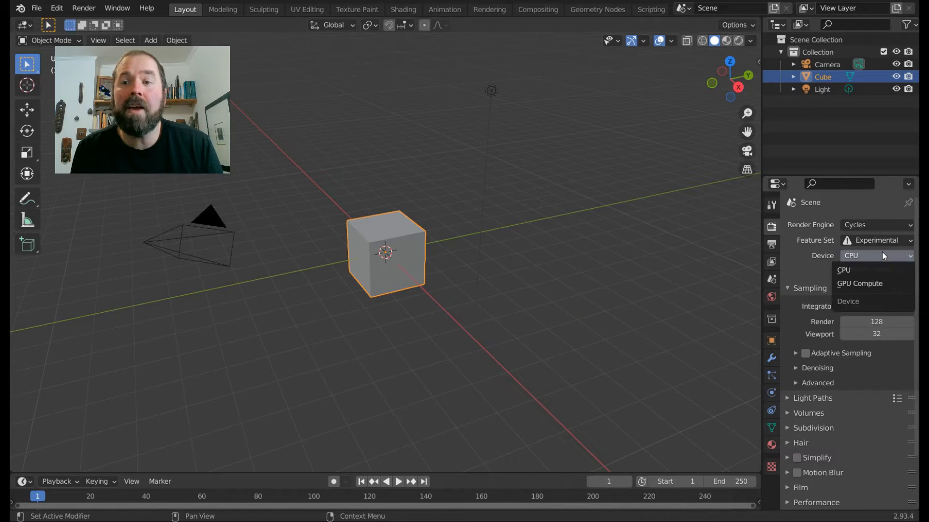
left_click(876, 284)
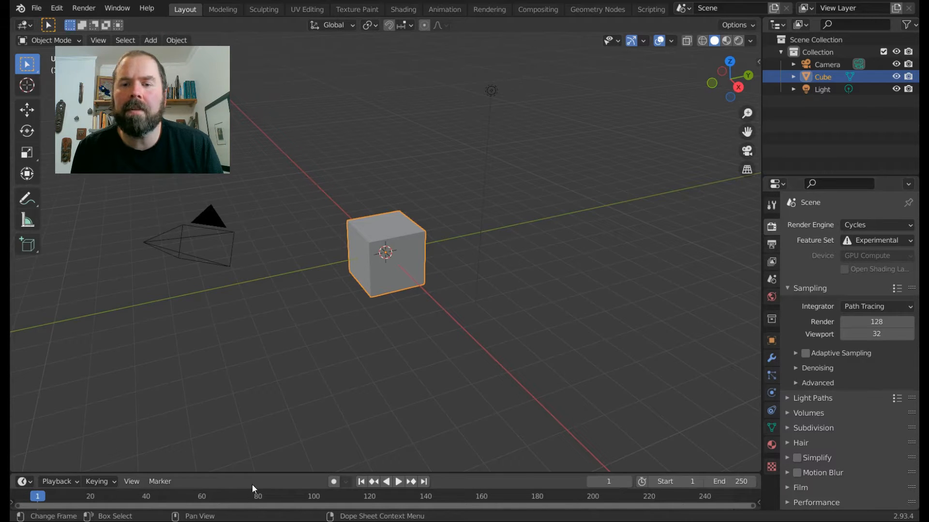
Turn the timeline area into an enlarged Shader Editor with the cube's material nodes in view and show the material properties.
left_click_drag(264, 473, 285, 305)
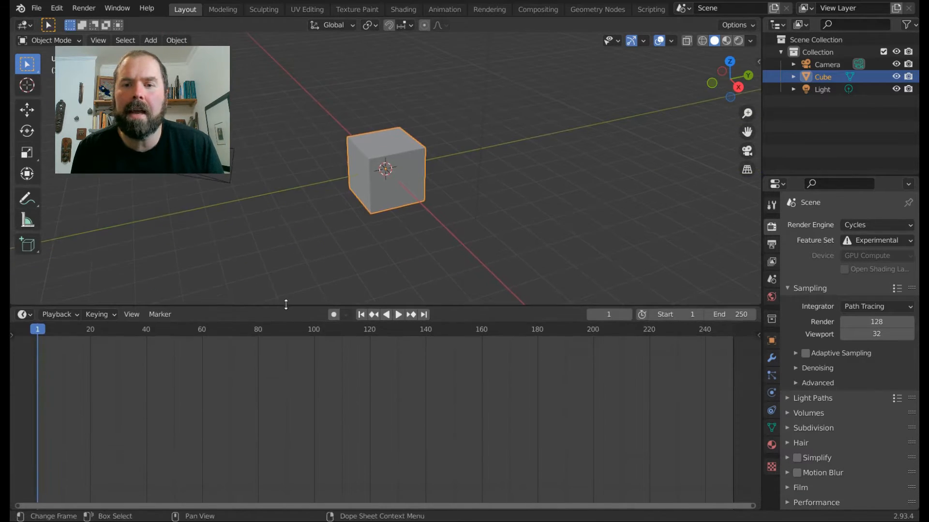
left_click(28, 315)
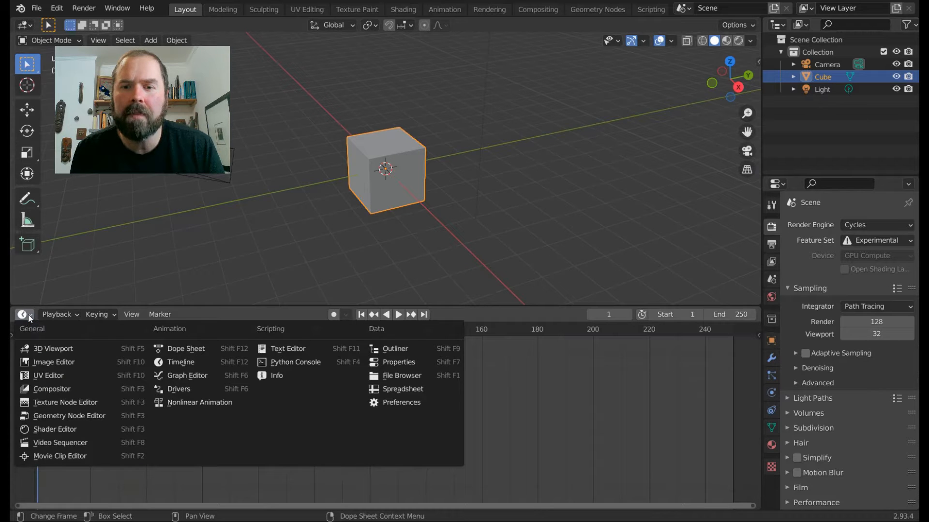
left_click(68, 428)
key("alt+a")
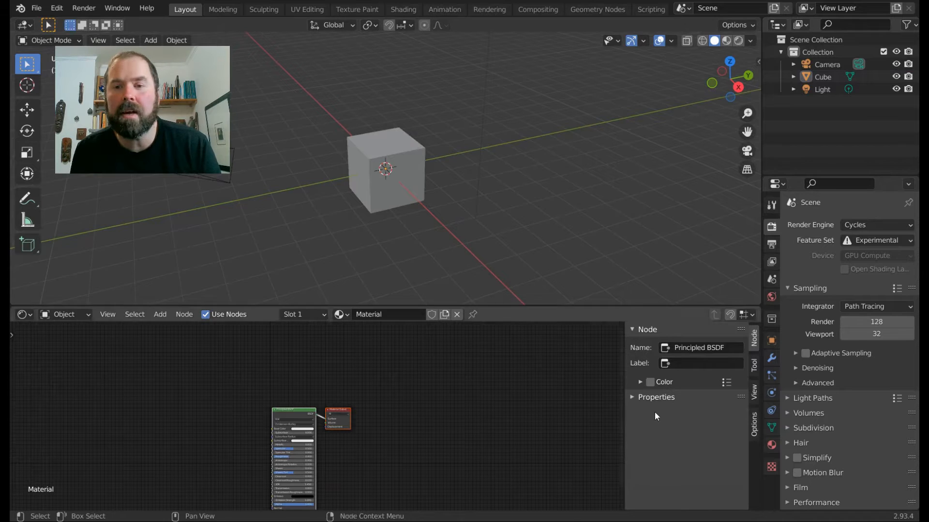
left_click(771, 446)
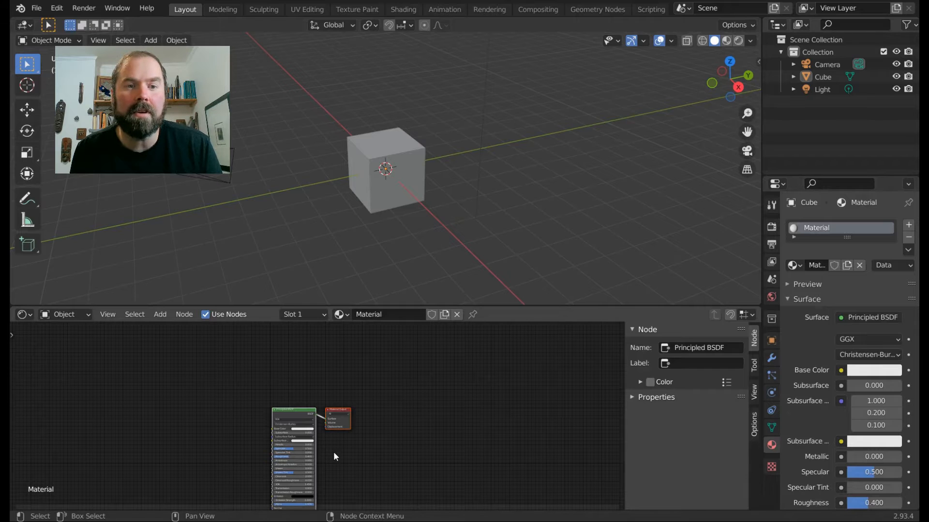
middle_click_drag(356, 452, 464, 366, "ctrl")
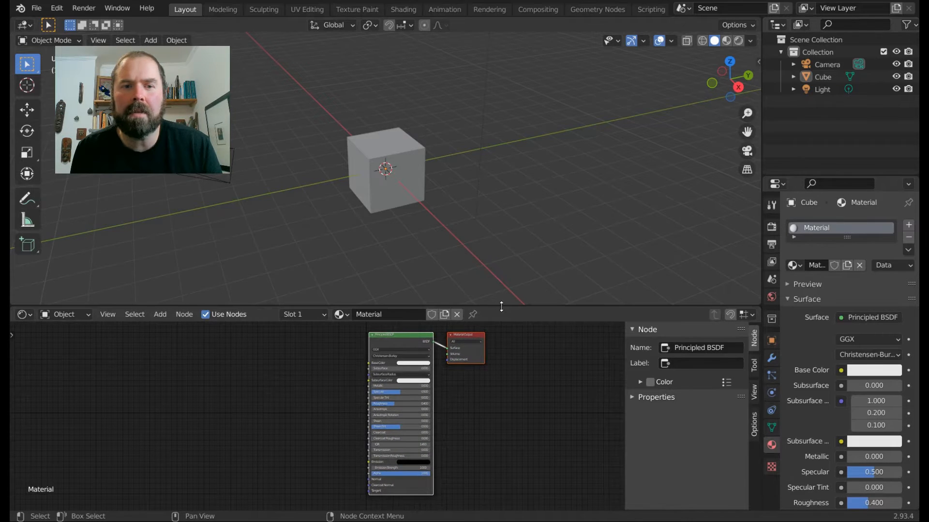
left_click_drag(502, 307, 505, 218)
middle_click_drag(529, 366, 485, 353, "ctrl")
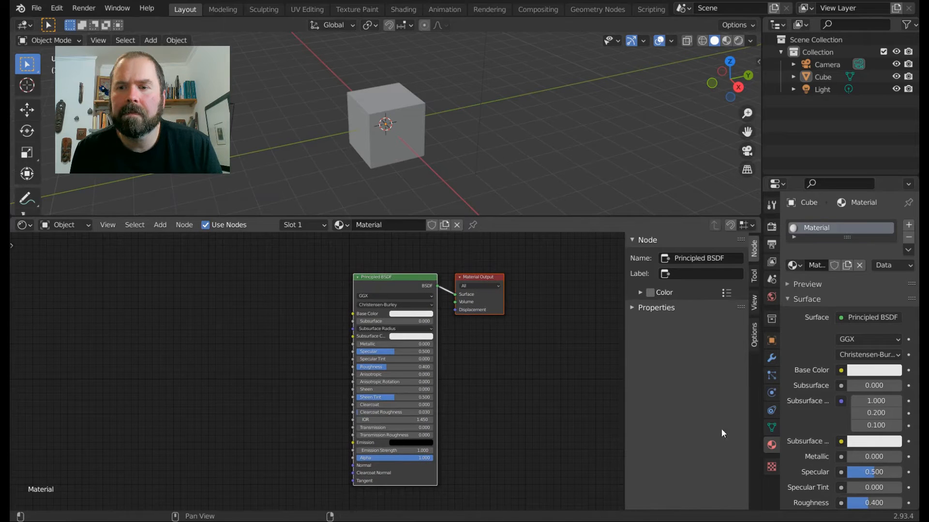
Add a Subdivision Surface modifier to the cube and enable Adaptive Subdivision.
left_click(770, 358)
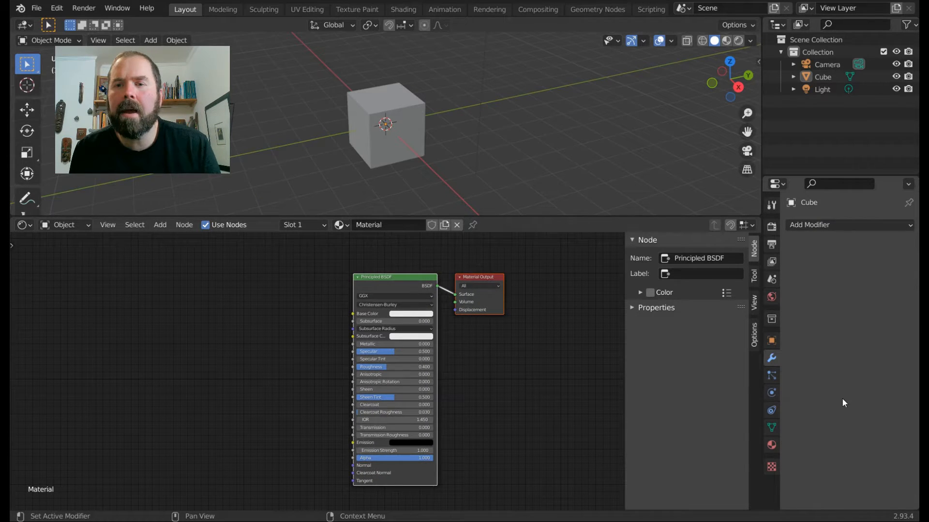
left_click(829, 220)
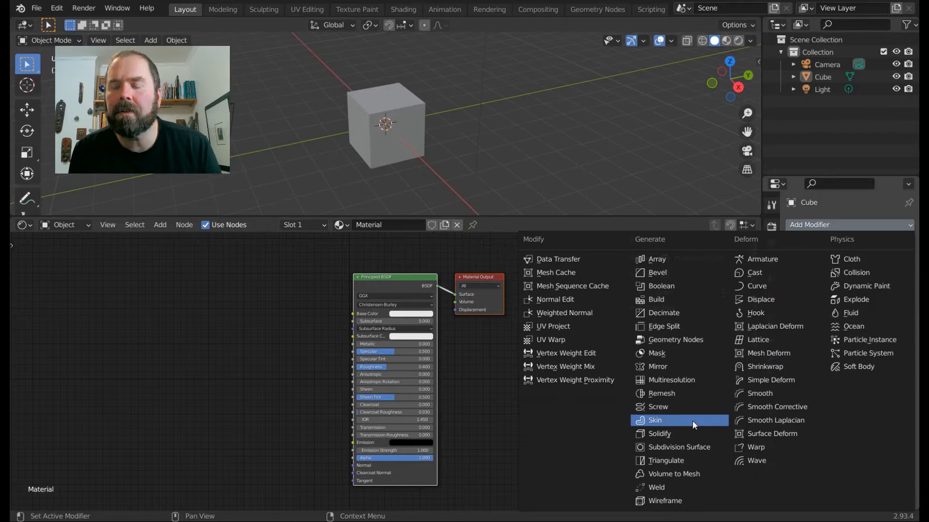
left_click(694, 447)
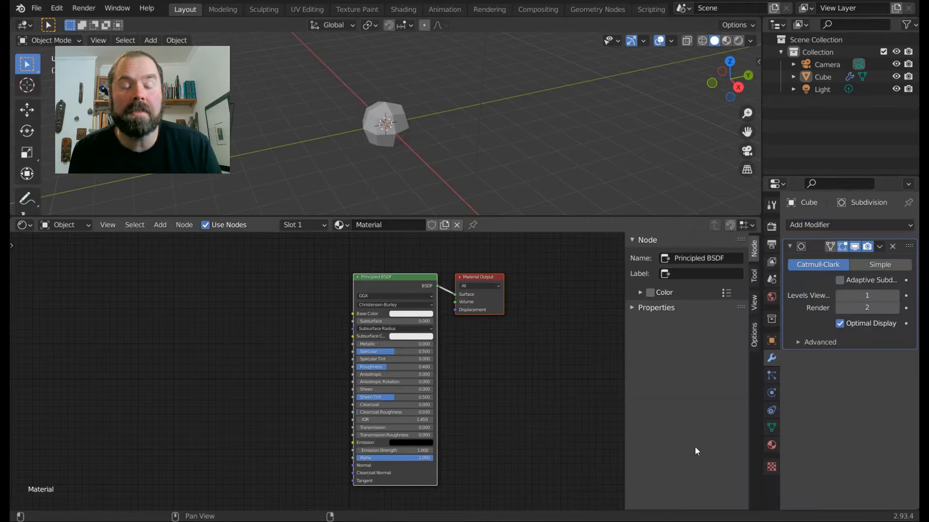
left_click(874, 281)
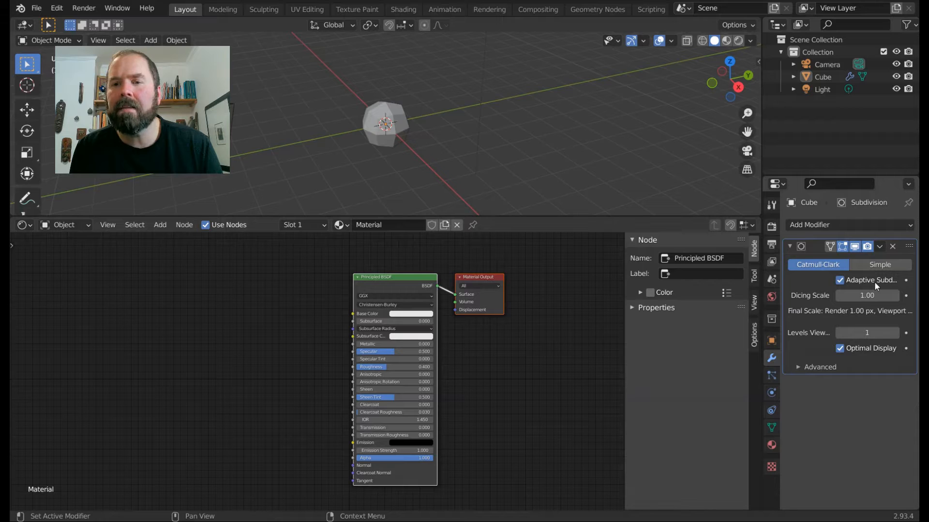
Raise the modifier's viewport subdivision level to 6 and shade the object smooth.
left_click(895, 332)
left_click(895, 332)
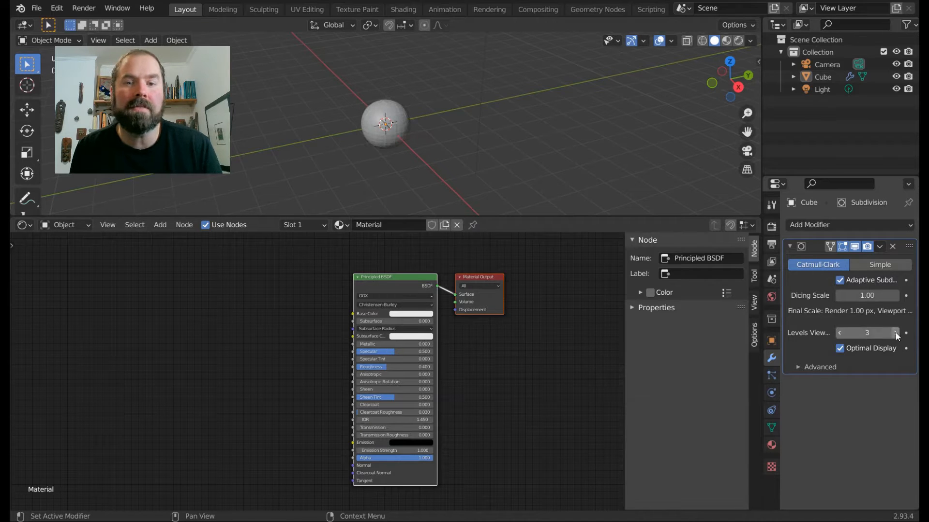
left_click(895, 332)
left_click(895, 333)
left_click(896, 332)
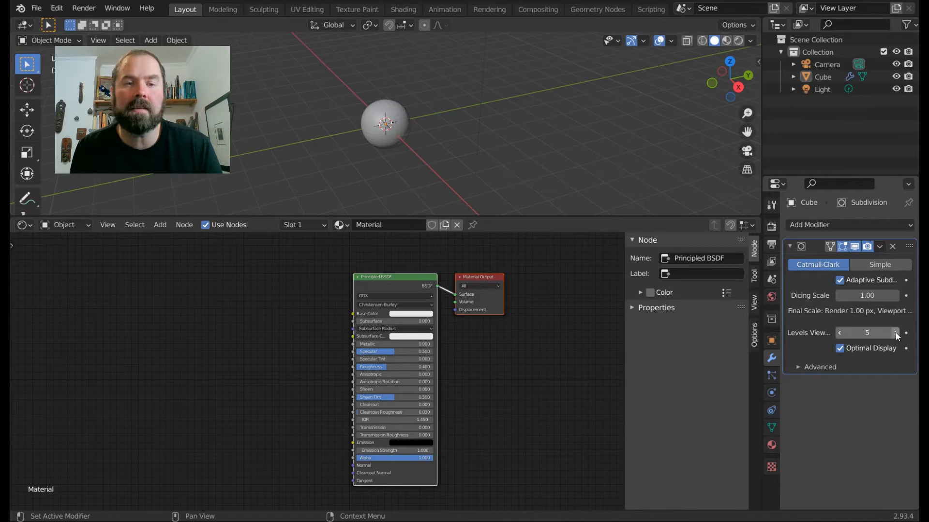
right_click(379, 125)
left_click(386, 112)
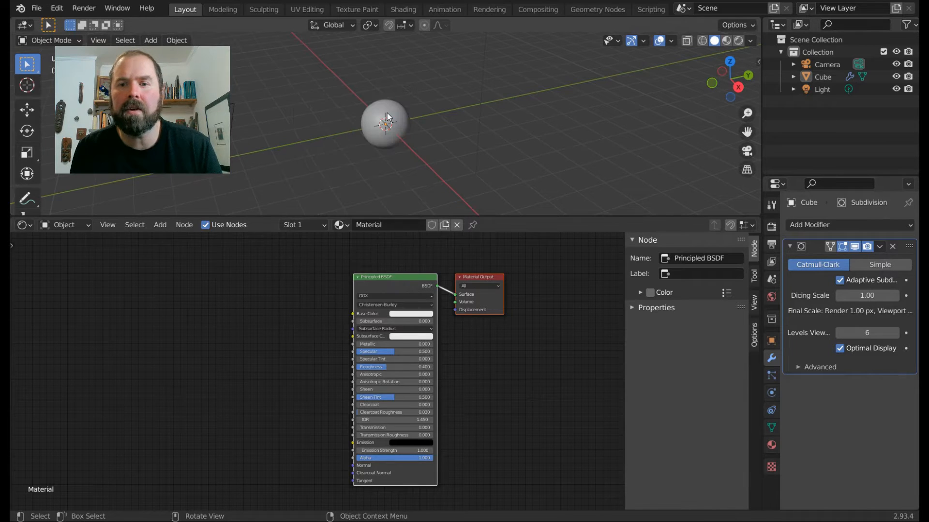
Add a Texture Coordinate node well to the left of the Principled BSDF node.
left_click(161, 225)
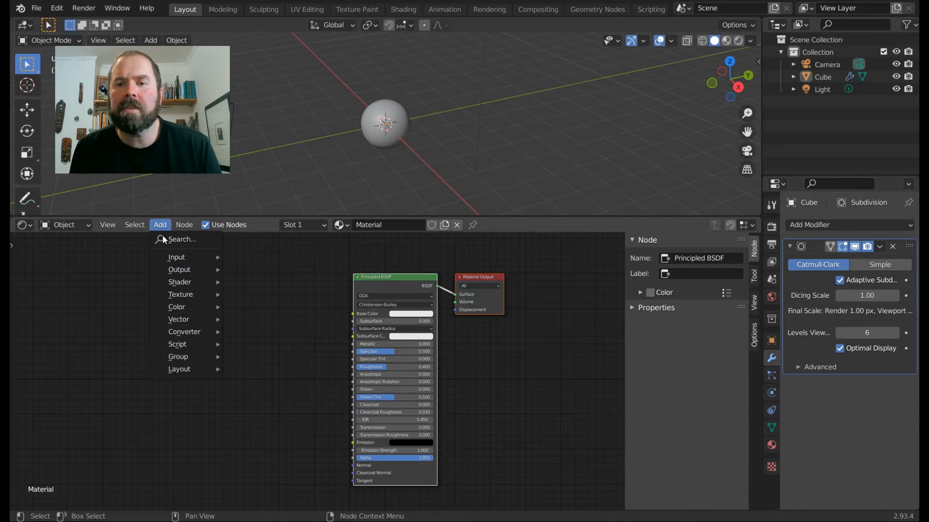
mouse_move(194, 257)
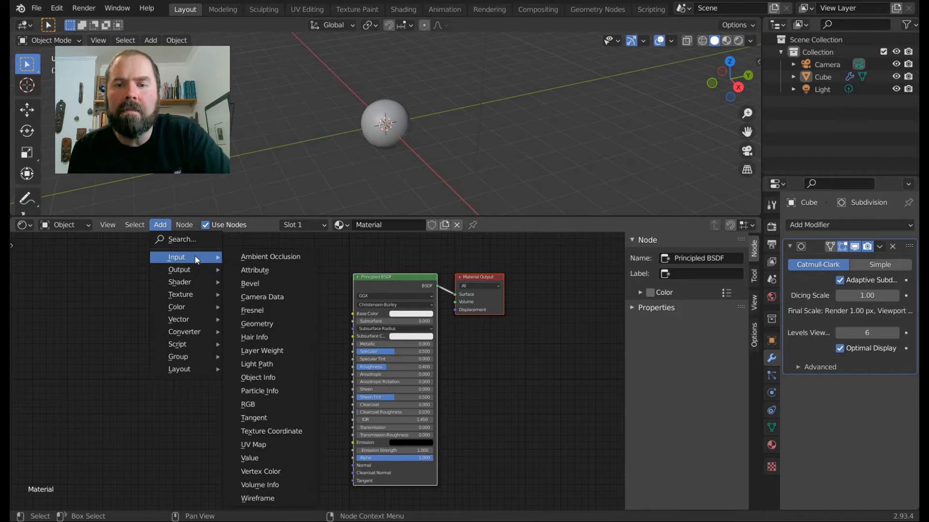
left_click(271, 431)
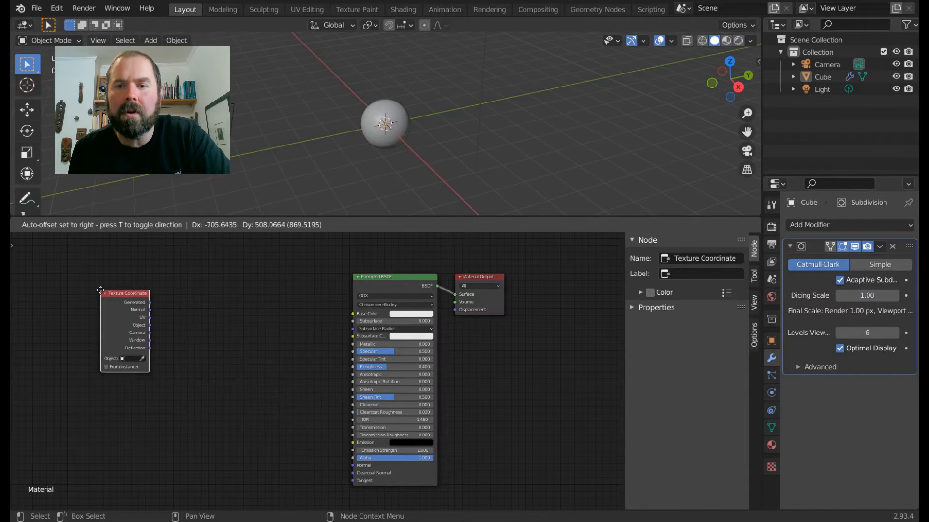
left_click(98, 293)
Add a Noise Texture node between the Texture Coordinate and Principled BSDF nodes.
left_click(168, 225)
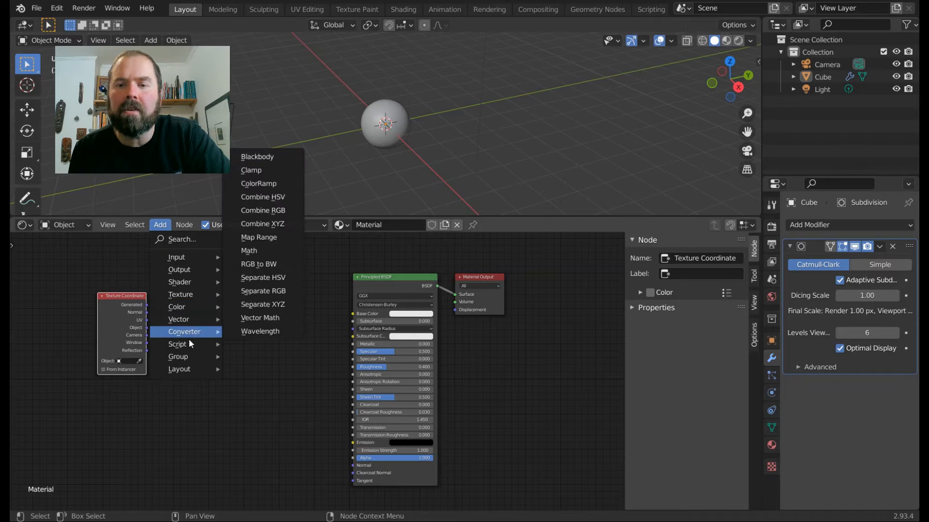
mouse_move(189, 295)
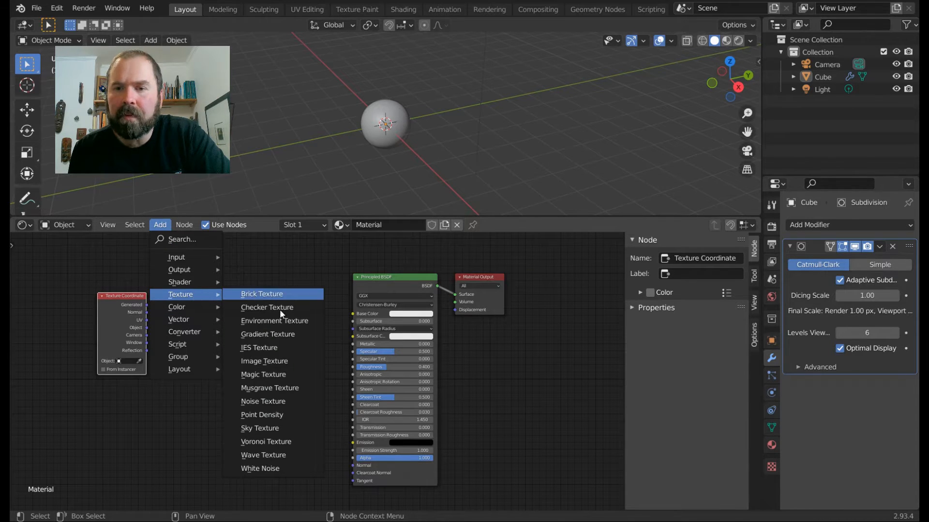
left_click(283, 402)
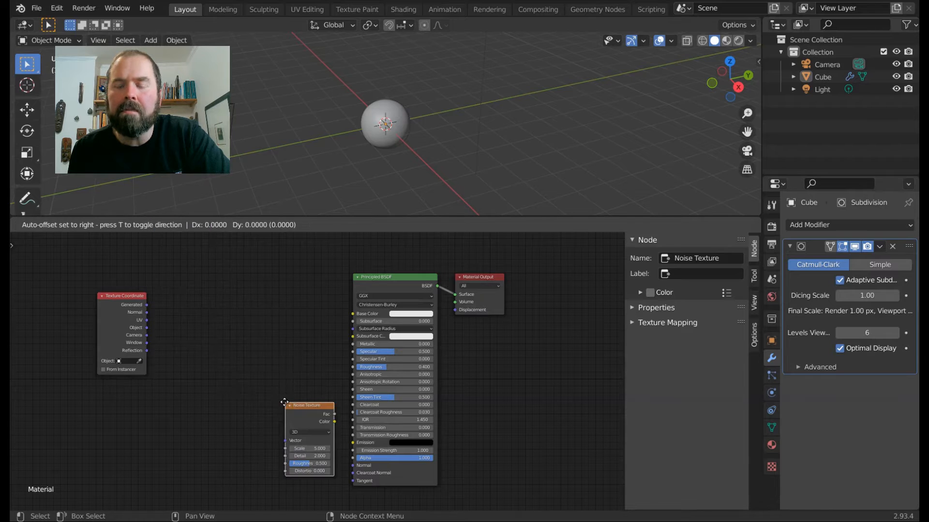
left_click(192, 291)
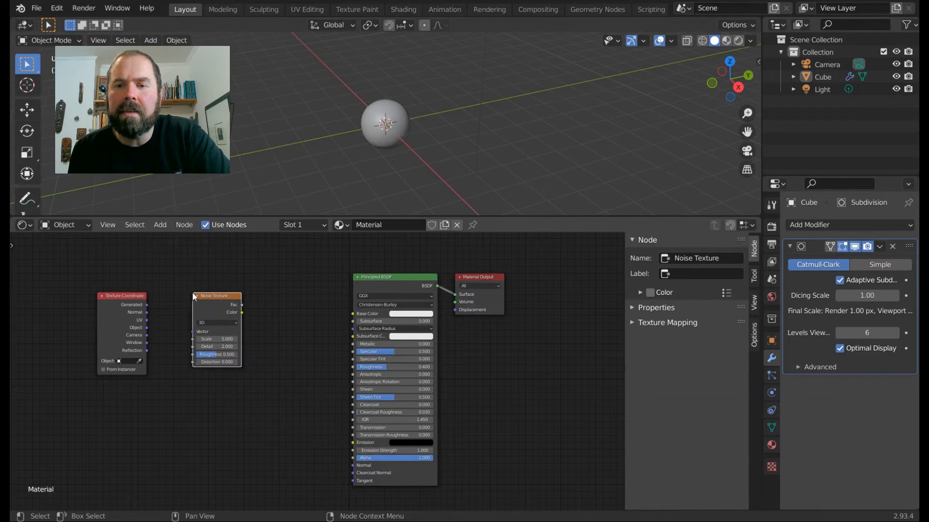
Connect the Generated coordinates to the noise's Vector input and the noise's Fac output to the Principled BSDF's Base Color.
left_click(145, 303)
left_click_drag(145, 303, 193, 331)
left_click_drag(293, 282, 344, 307)
left_click_drag(242, 305, 351, 313)
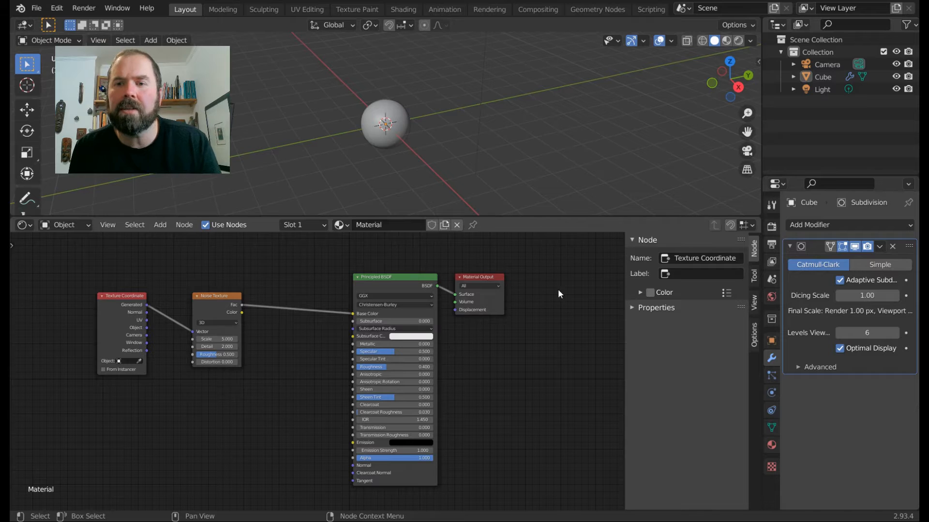
Switch the 3D viewport to Rendered shading and get a closer view of the noise on the sphere.
left_click(735, 40)
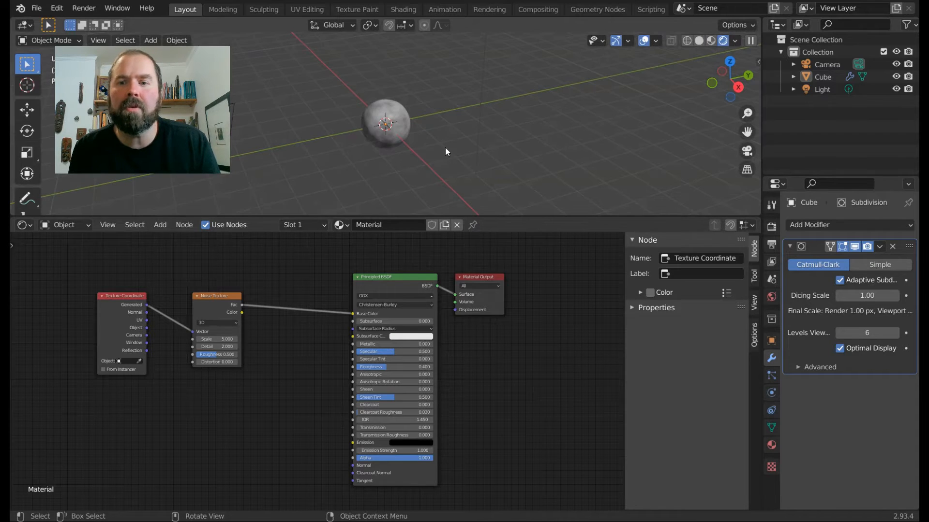
scroll(445, 103, "up", 8)
scroll(444, 103, "down", 3)
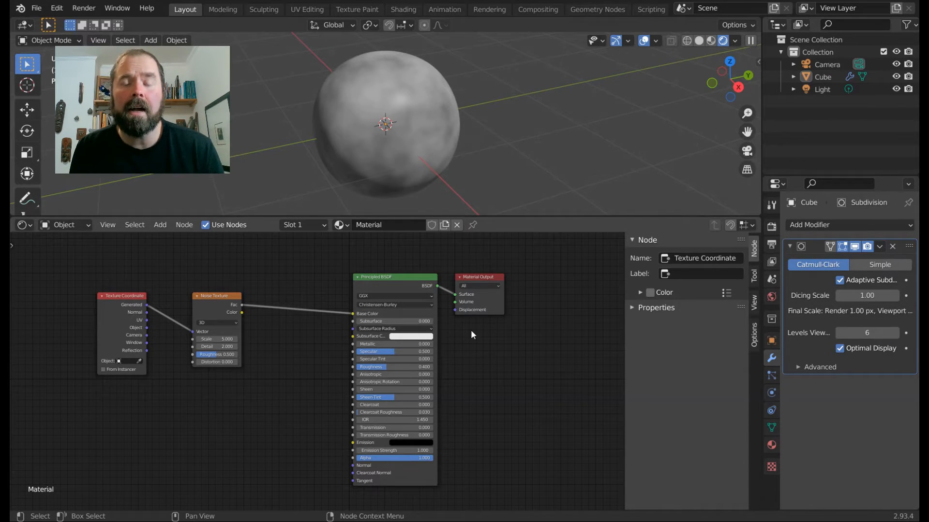
Insert a Math node on the link between Noise Texture and Principled BSDF and set its operation to Subtract.
left_click(156, 228)
mouse_move(189, 327)
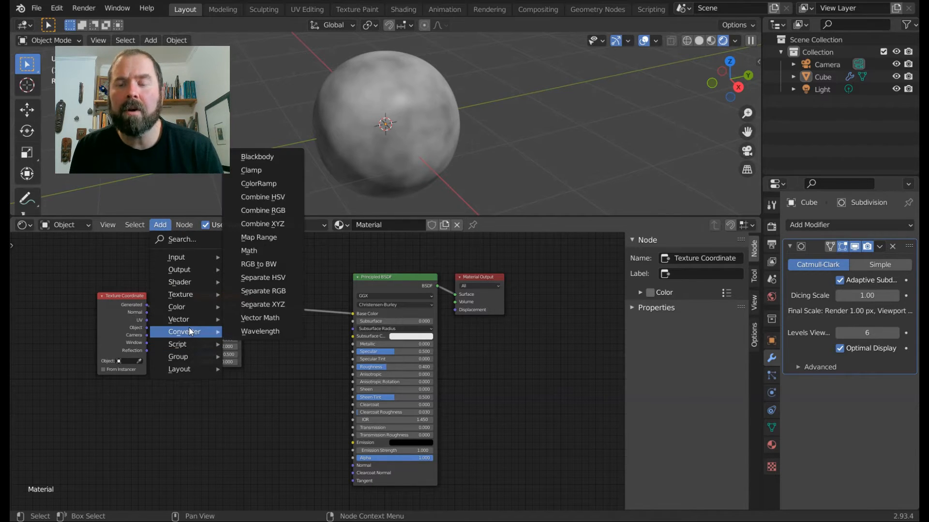
left_click(281, 248)
left_click(267, 330)
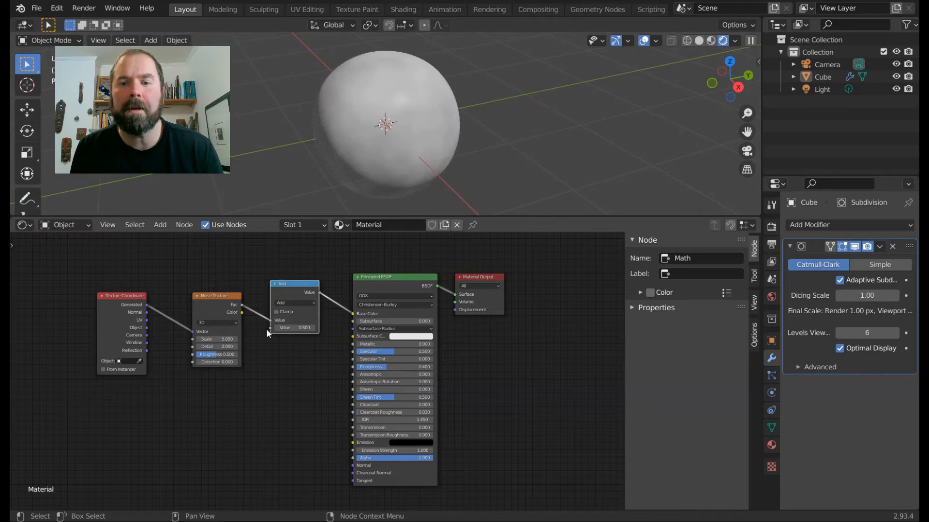
left_click(290, 303)
left_click(289, 312)
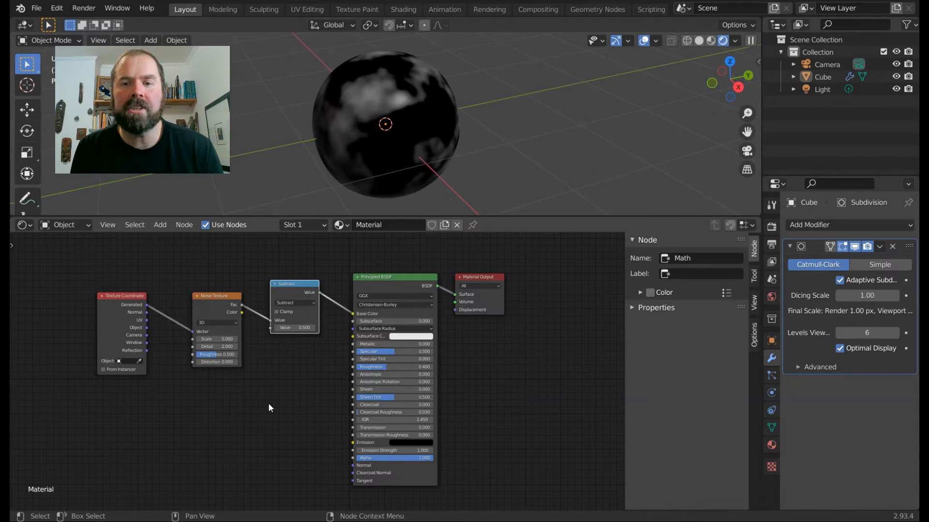
Duplicate the Subtract node below the original, feed the noise Fac into its second value and link its result to Base Color.
key("shift+d")
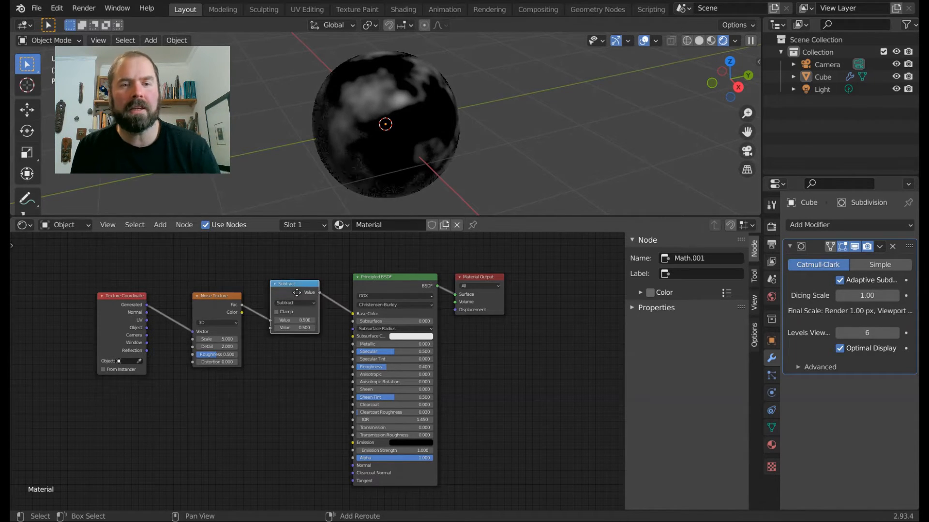
left_click(263, 329)
left_click_drag(228, 296, 271, 391)
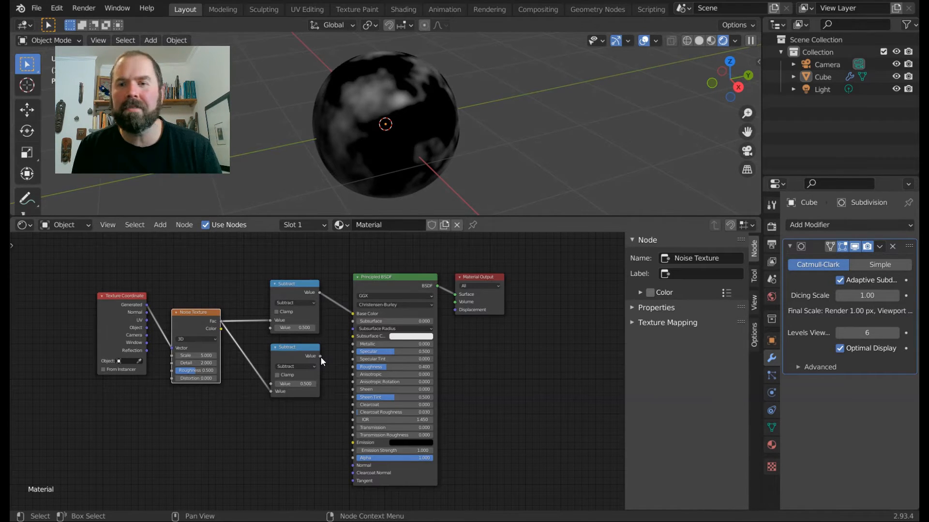
left_click_drag(319, 356, 352, 314)
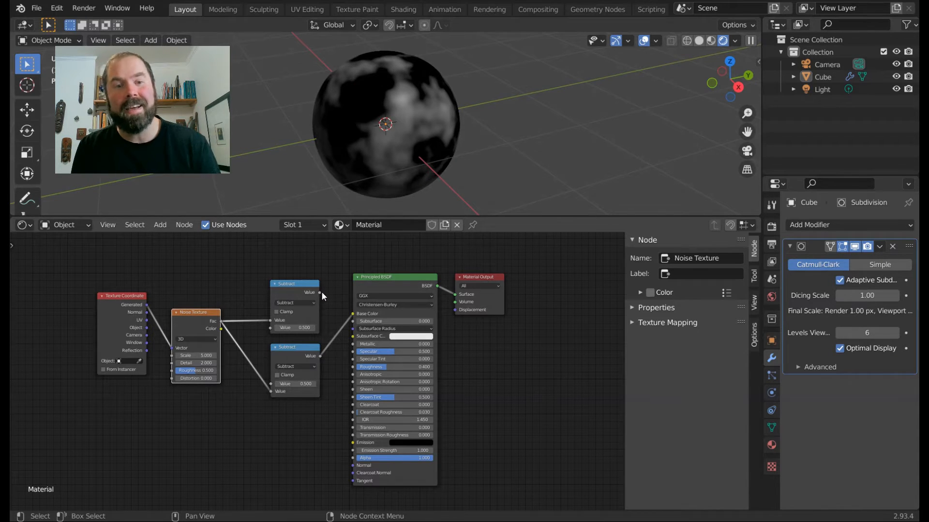
Try the upper Subtract's result as Base Color, clear the Base Color links and move Principled BSDF and Material Output farther from the math nodes.
left_click_drag(320, 293, 344, 313)
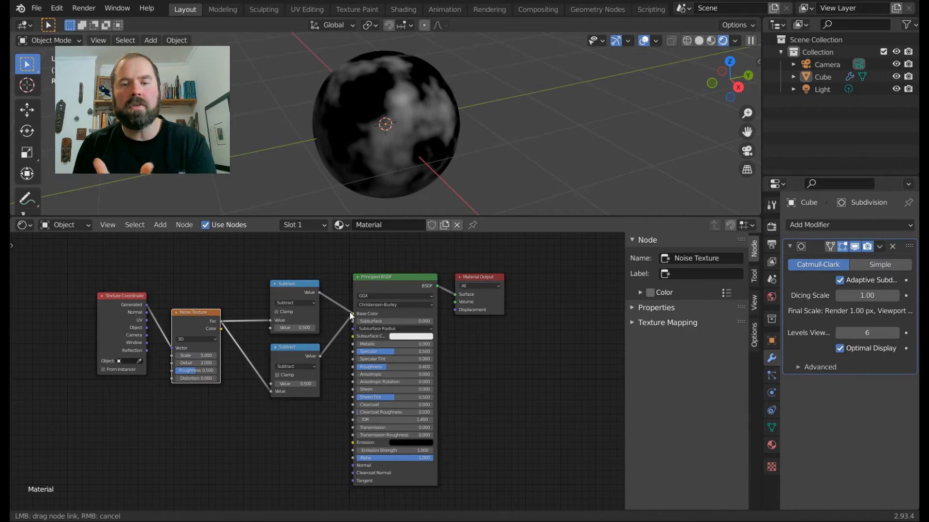
left_click_drag(349, 311, 350, 313)
mouse_move(325, 243)
left_mouse_down()
mouse_move(489, 436)
mouse_move(529, 501)
left_mouse_up()
left_click_drag(393, 277, 442, 276)
left_click_drag(403, 312, 363, 297)
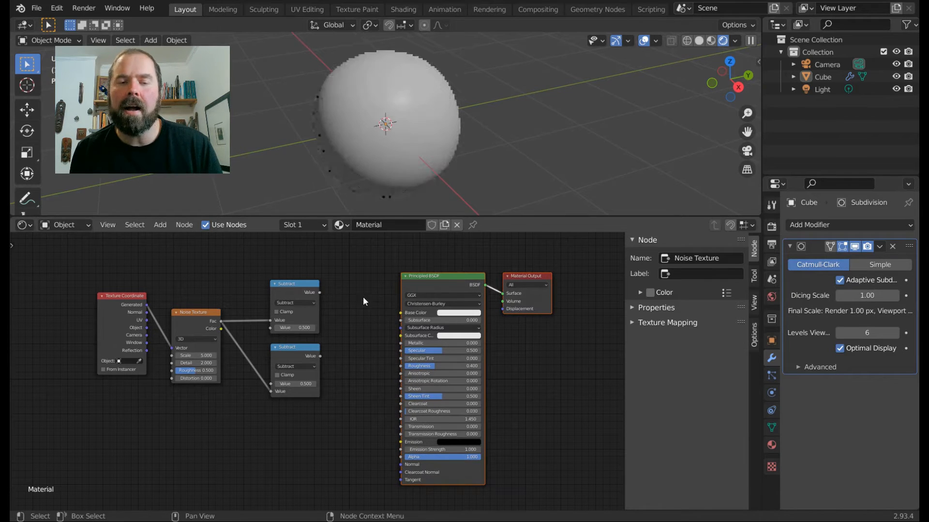
Duplicate a Subtract node as a Maximum node that combines both Subtract results and link its output to Base Color.
left_click(158, 226)
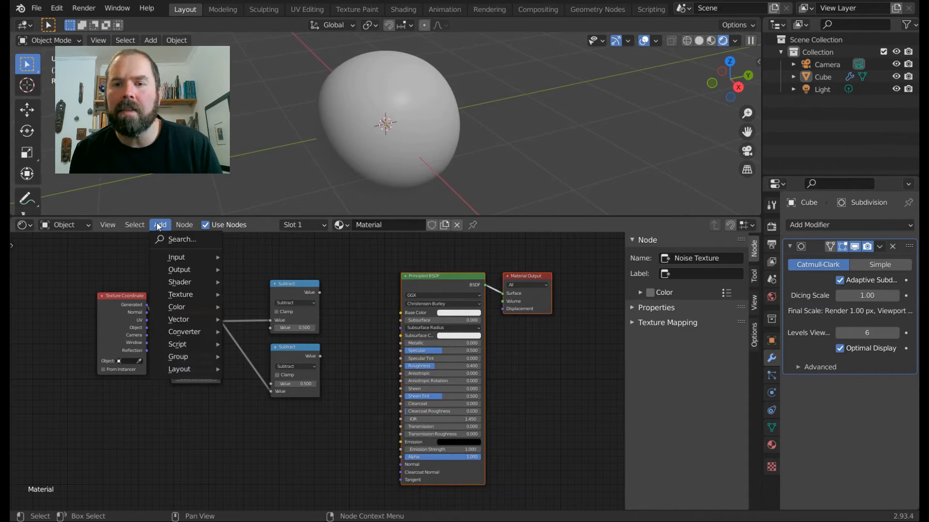
left_click(290, 283)
key("shift+d")
left_click(356, 305)
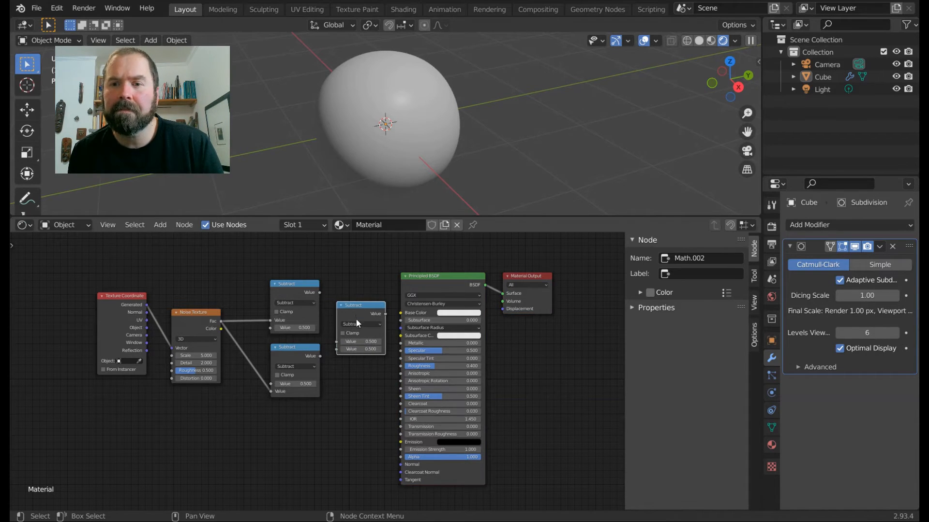
left_click(358, 322)
left_click(402, 351)
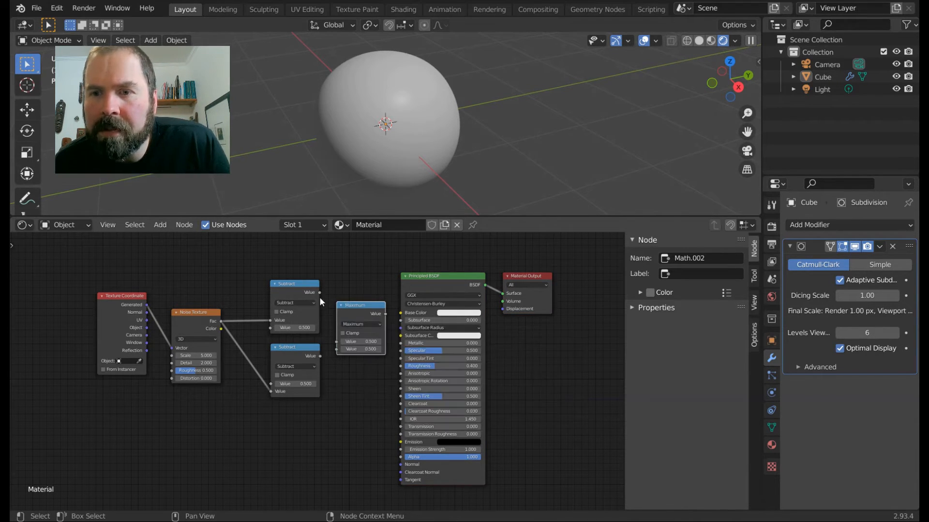
left_click_drag(320, 293, 336, 349)
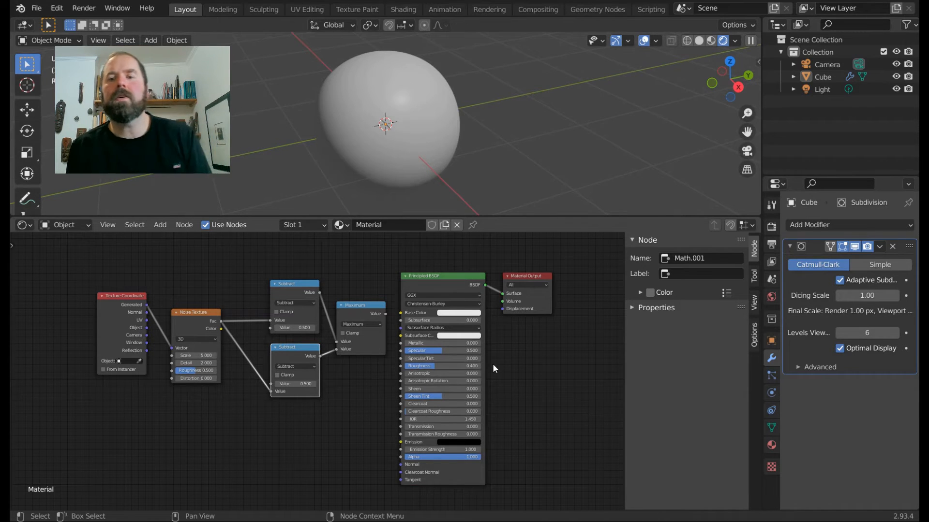
left_click_drag(386, 314, 402, 313)
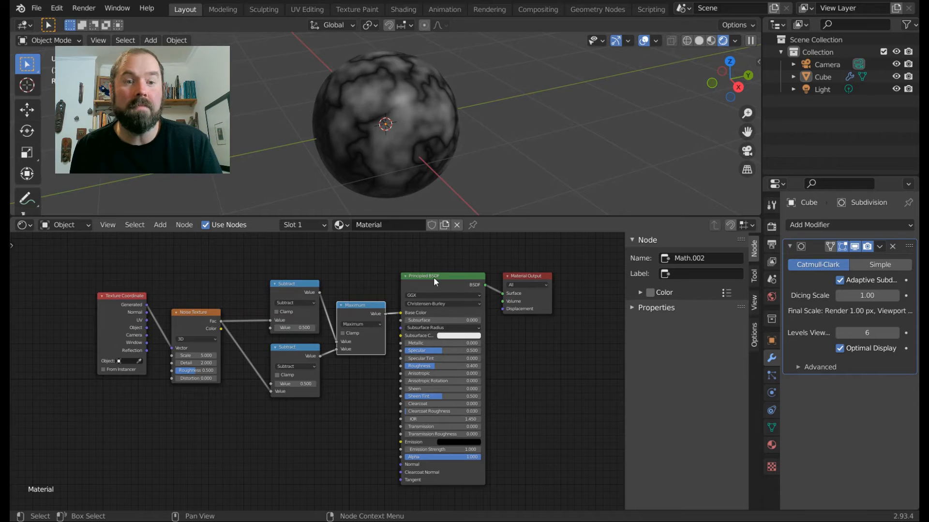
Make room by moving Principled BSDF and Material Output farther away and shifting the three math nodes toward the Noise Texture.
left_click_drag(518, 276, 560, 275)
left_click_drag(446, 282, 492, 284)
left_click_drag(243, 264, 401, 420)
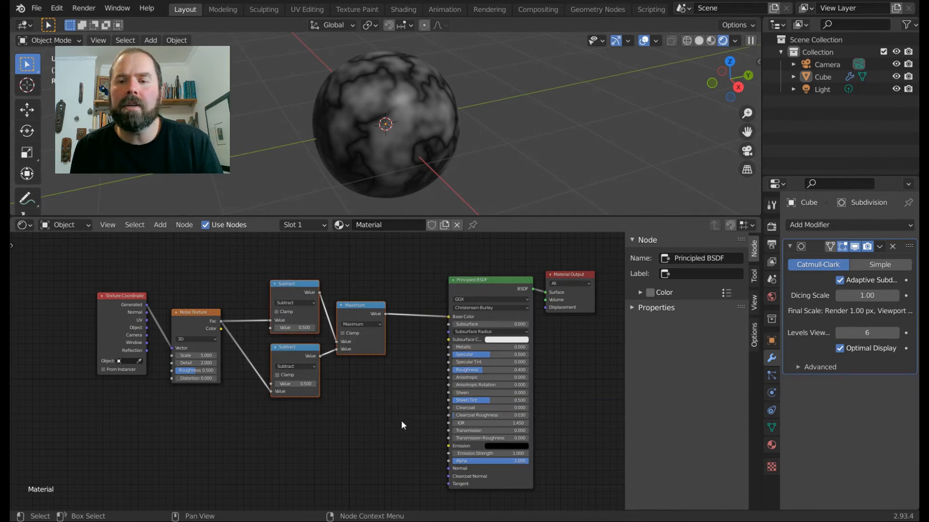
left_click_drag(286, 283, 254, 282)
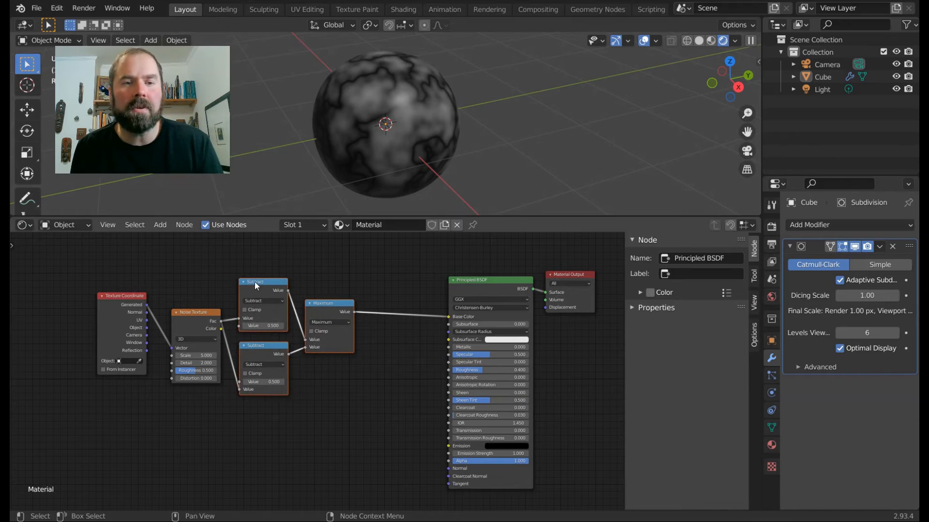
Duplicate the Maximum node onto its link to Base Color and change the copy's operation to Minimum.
left_click(313, 309)
key("shift+d")
left_click(381, 309)
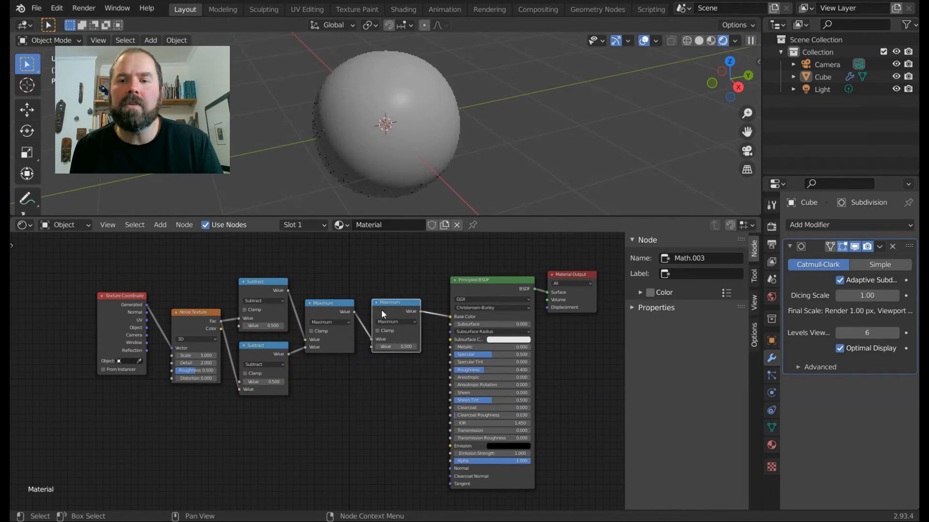
left_click(417, 322)
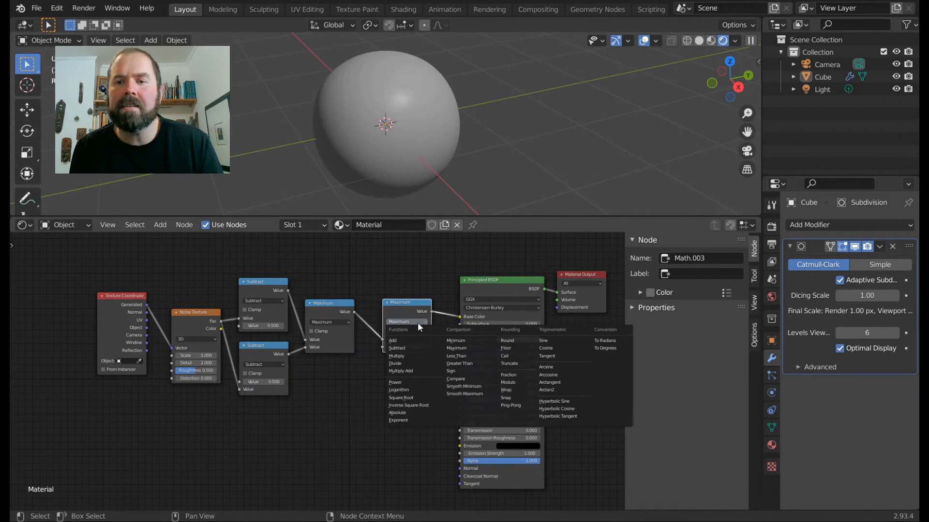
left_click(418, 324)
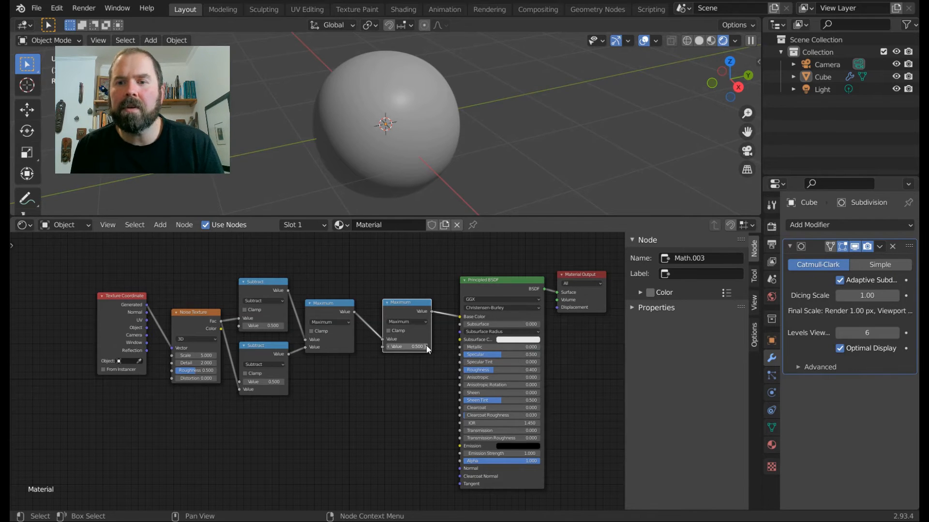
left_click(415, 322)
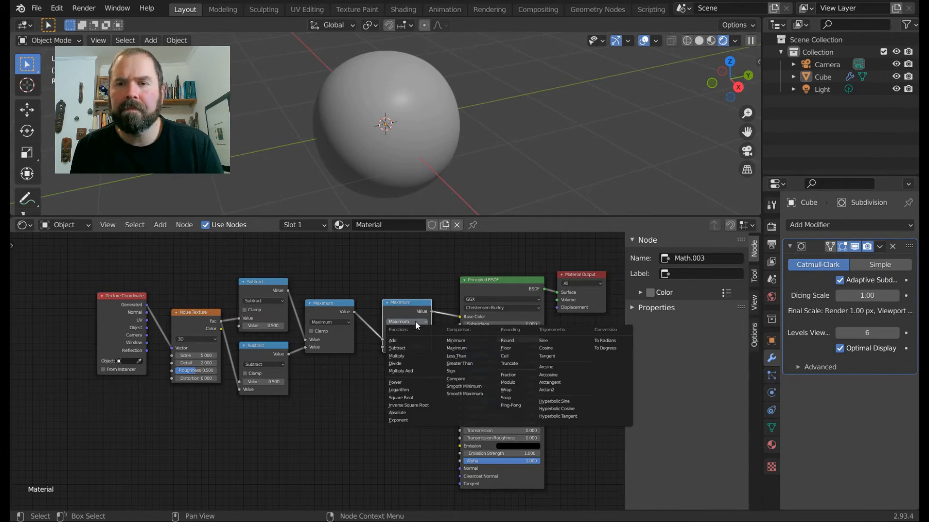
left_click(454, 341)
Lower the Minimum node's second value to 0.1 and check the pattern on the sphere.
left_click(388, 346)
left_click(388, 346)
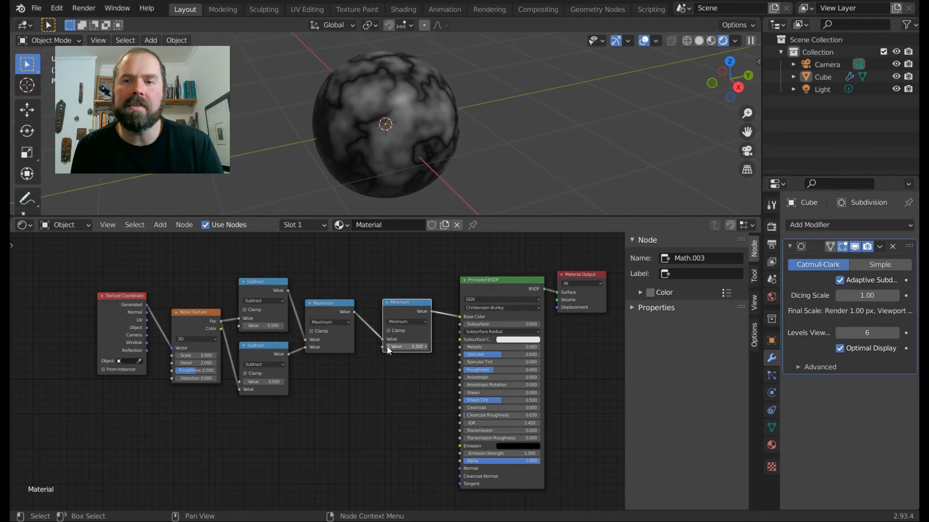
left_click(387, 347)
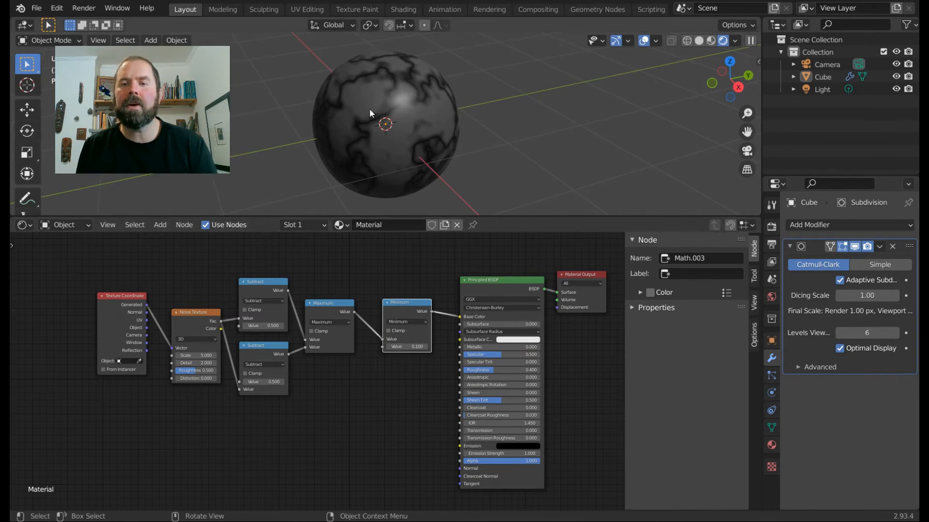
middle_click_drag(385, 145, 361, 128)
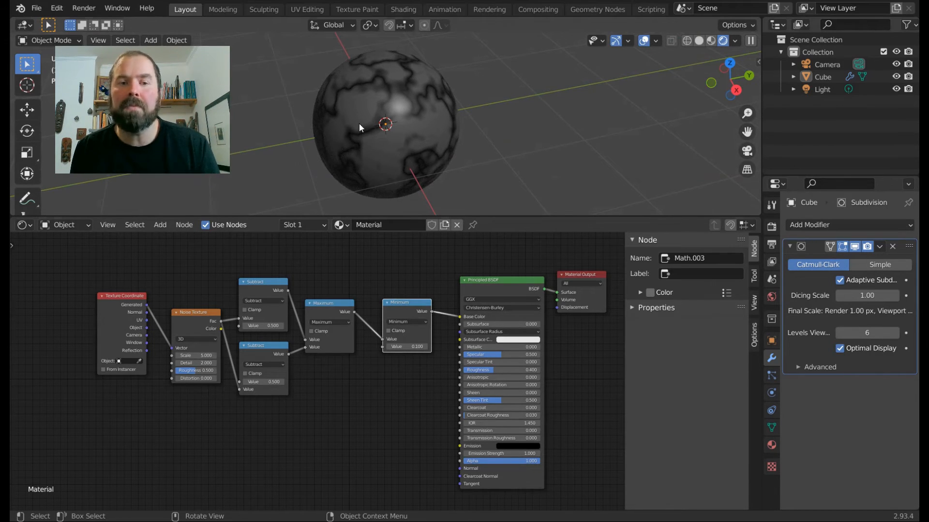
Move the Texture Coordinate, Noise Texture and all math nodes together, away from the Principled BSDF.
left_click_drag(62, 259, 420, 422)
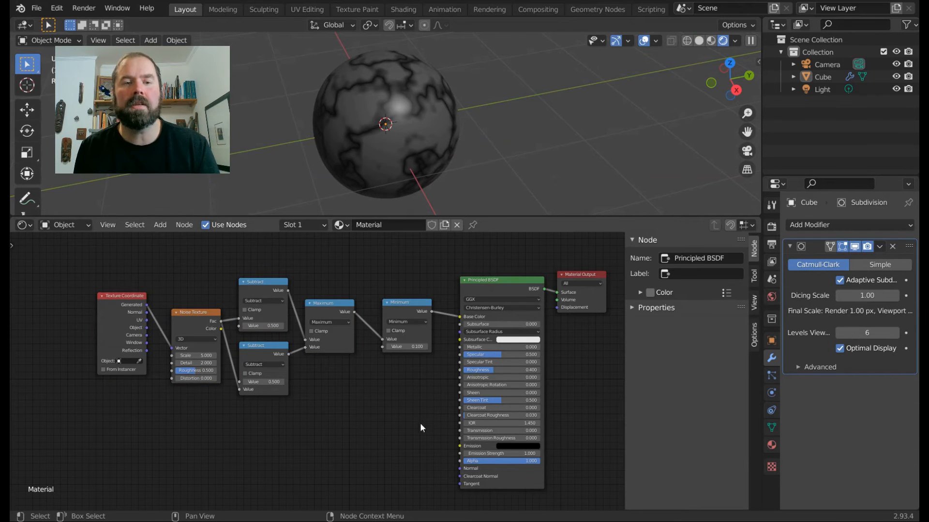
left_click_drag(416, 387, 134, 290)
left_click_drag(404, 304, 344, 311)
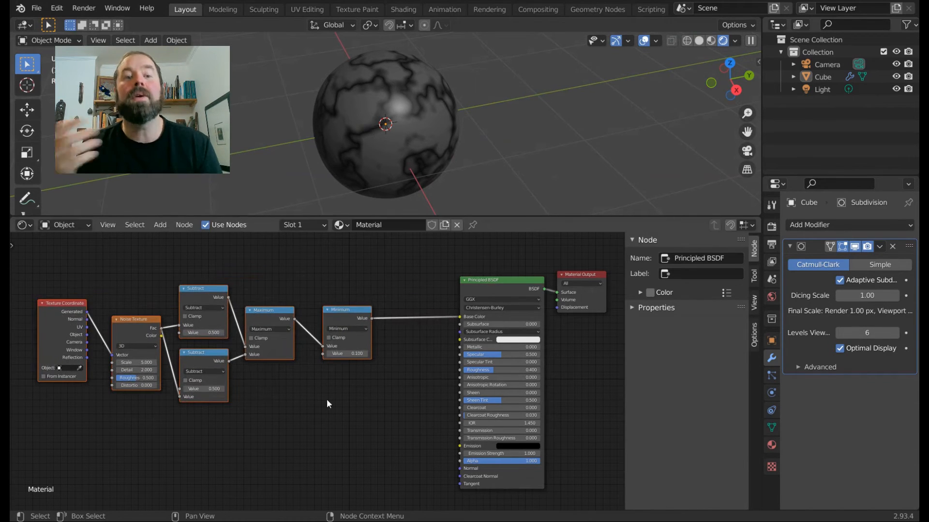
left_click(333, 315)
Add a Bump node between Minimum and Principled BSDF and feed the Minimum result into its Height.
left_click(160, 225)
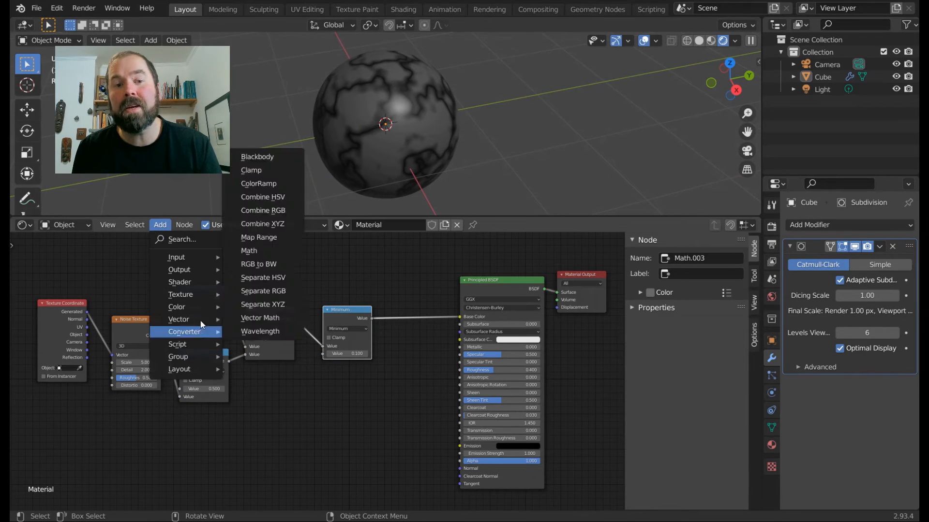
mouse_move(201, 320)
left_click(267, 317)
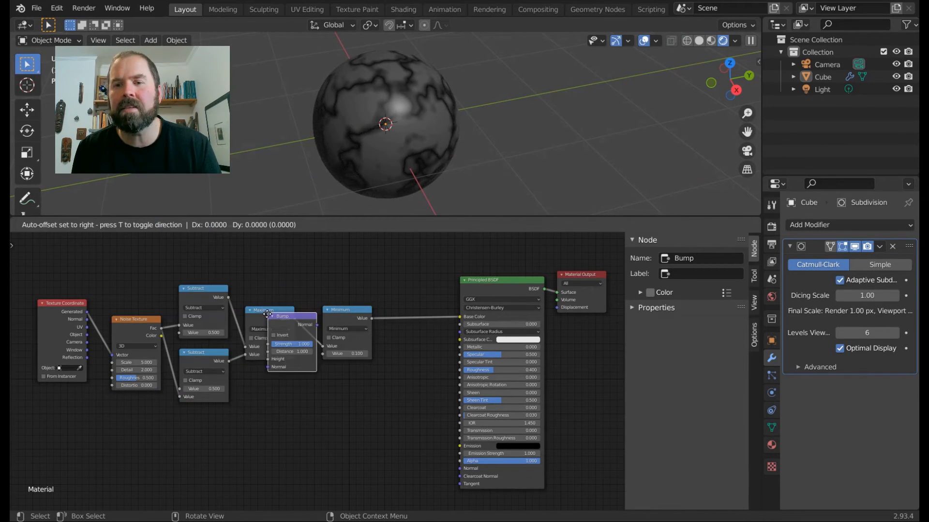
left_click(389, 376)
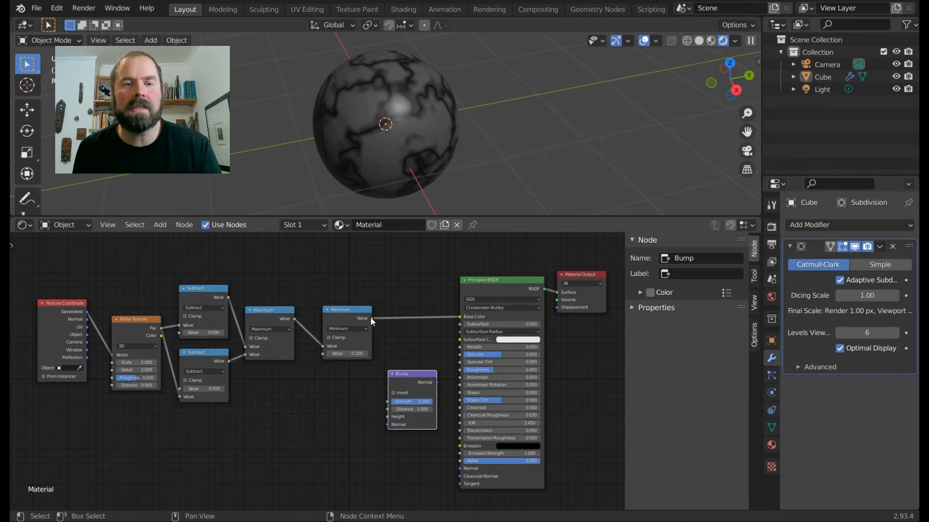
left_click_drag(370, 318, 387, 417)
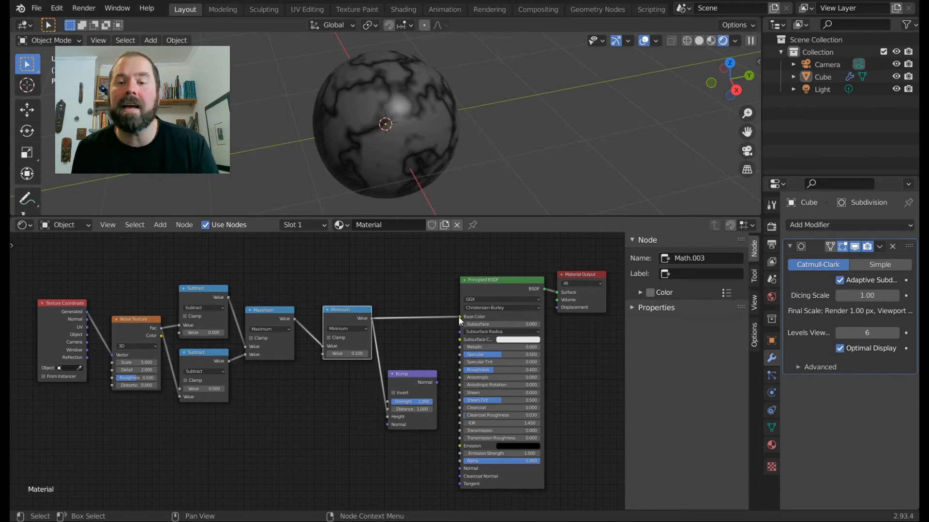
Disconnect Base Color and link the Bump node's Normal output to the Principled BSDF's Normal input.
left_click_drag(459, 317, 426, 329)
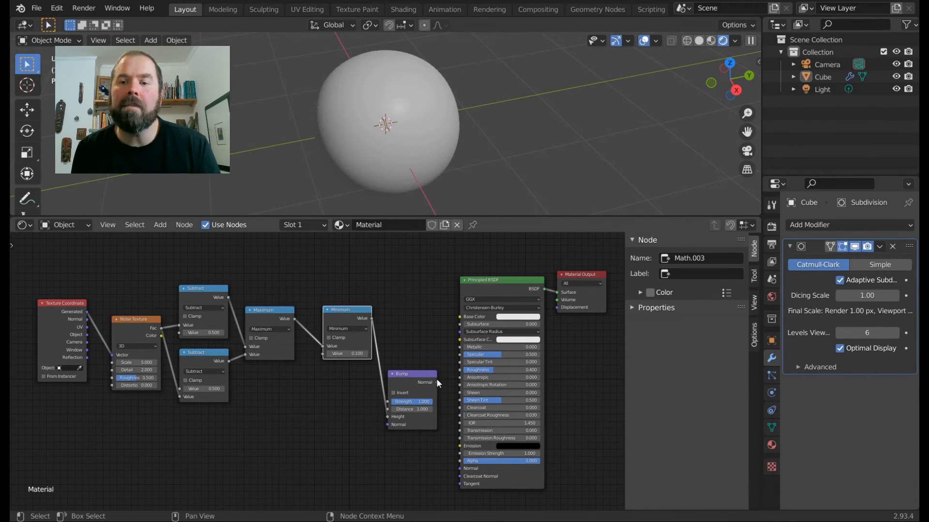
left_click_drag(436, 382, 458, 468)
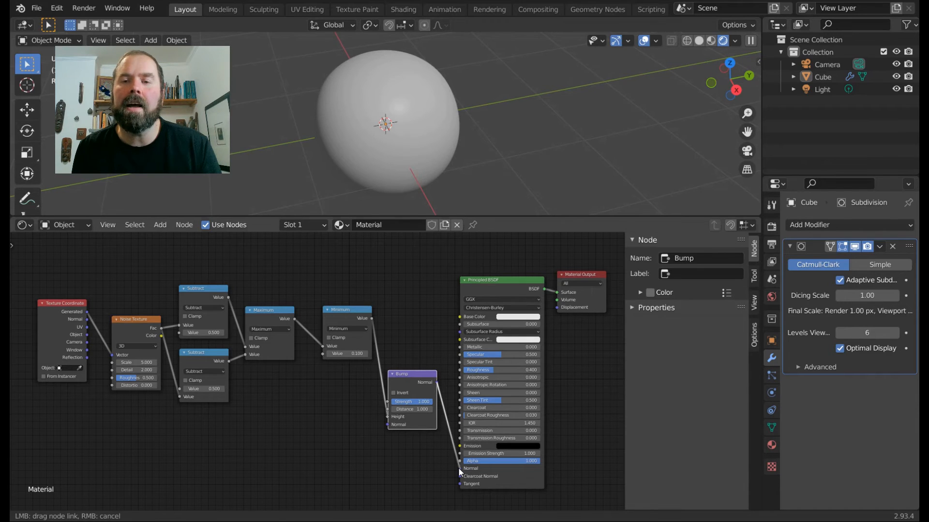
middle_click_drag(387, 114, 388, 63)
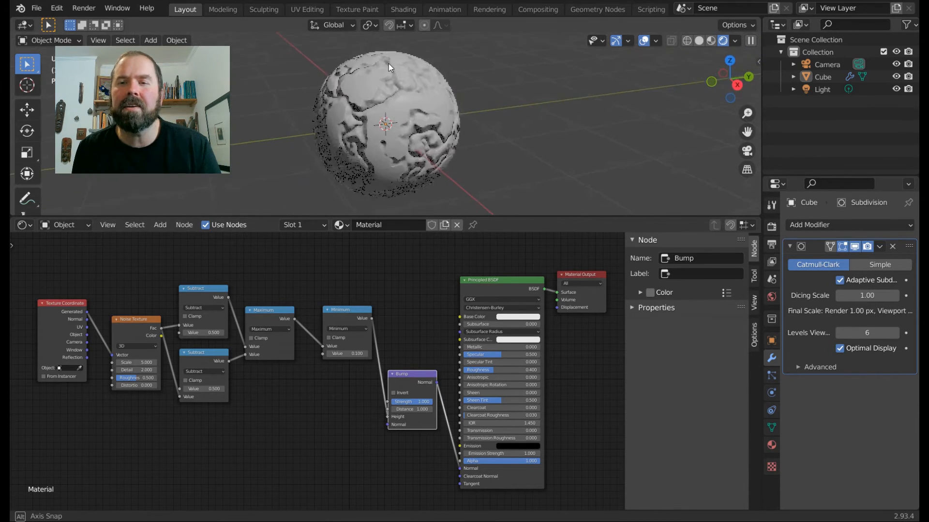
Set the Noise Texture's Detail to 16 and its Roughness to about 0.513.
middle_click_drag(272, 274, 333, 265)
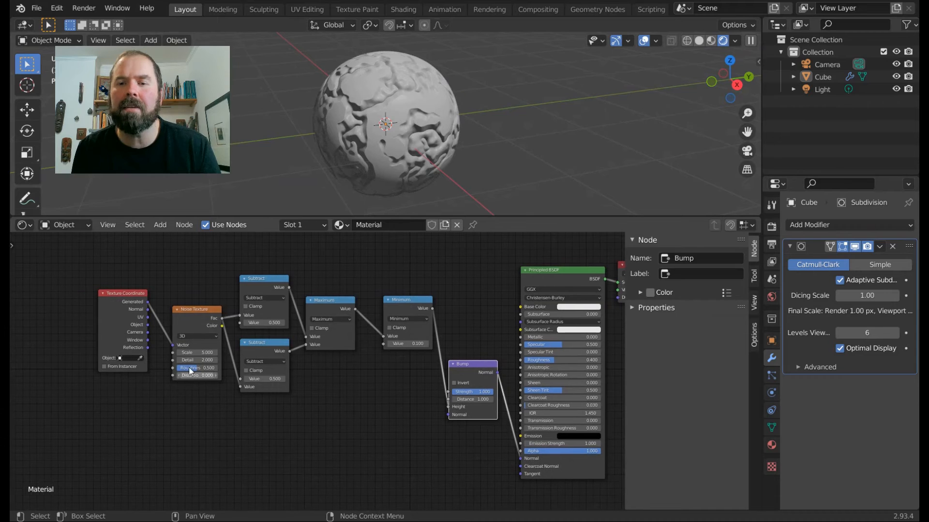
mouse_move(196, 360)
left_mouse_down()
mouse_move(242, 360)
mouse_move(217, 358)
mouse_move(207, 372)
left_mouse_up()
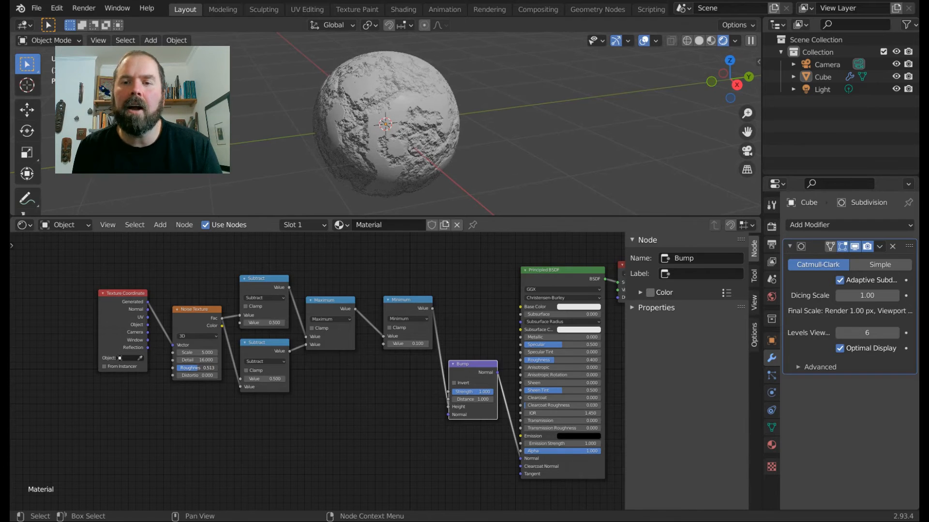
Set the Minimum node's second value to 0.05 and inspect the bumps on the sphere.
middle_click_drag(448, 280, 435, 292)
left_click(404, 355)
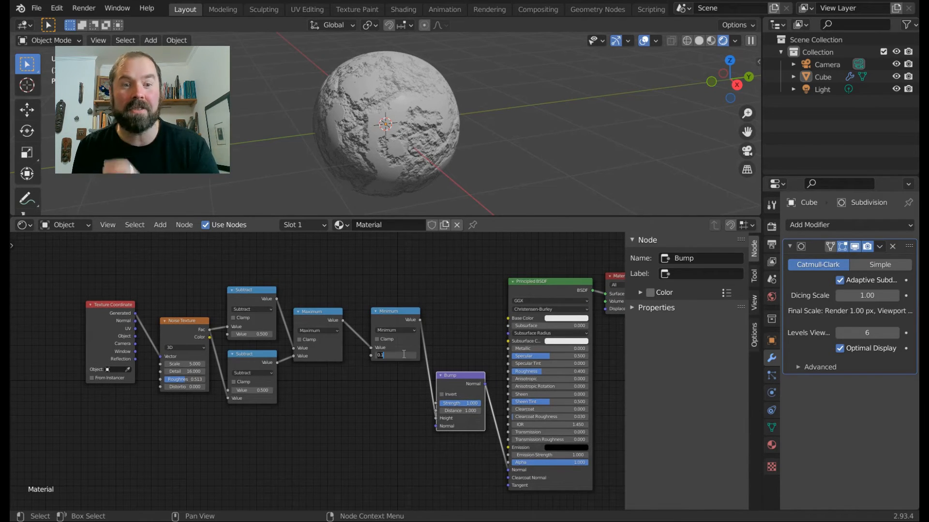
key("BackSpace")
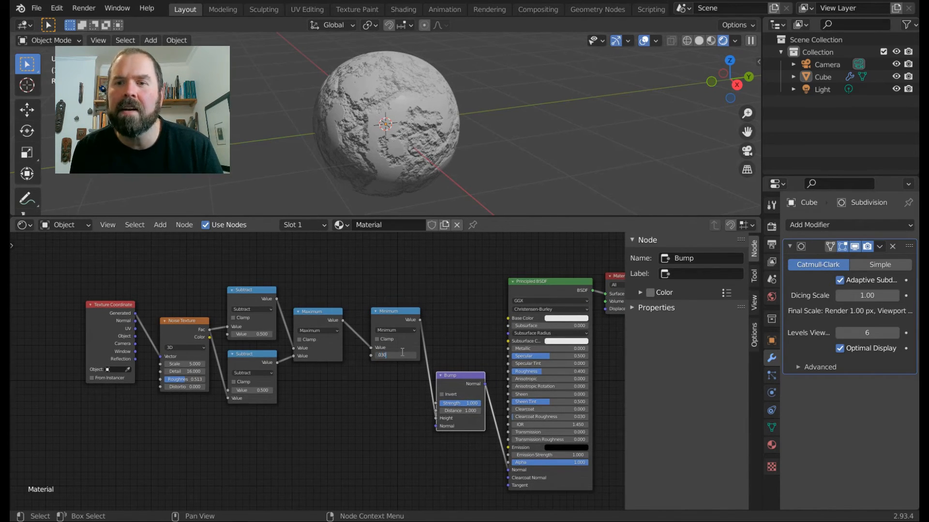
key("Return")
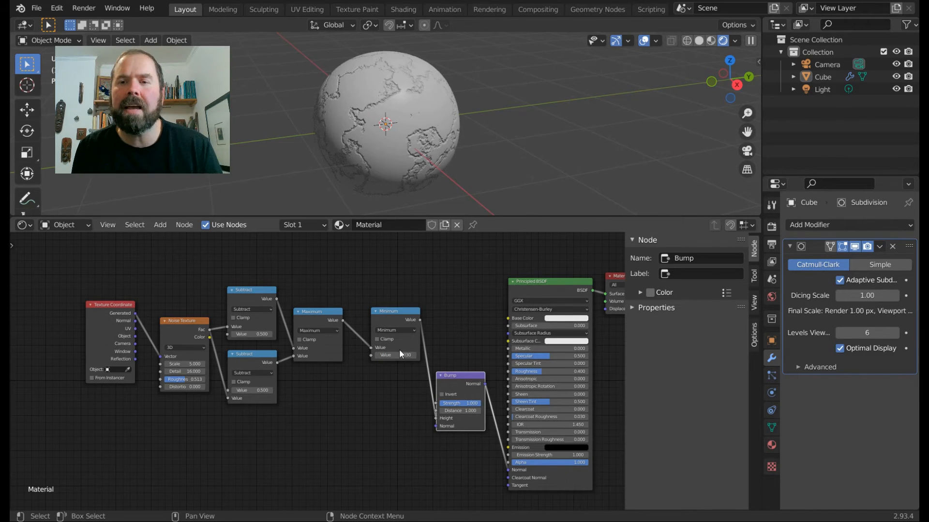
left_click(400, 354)
key("BackSpace")
type("5")
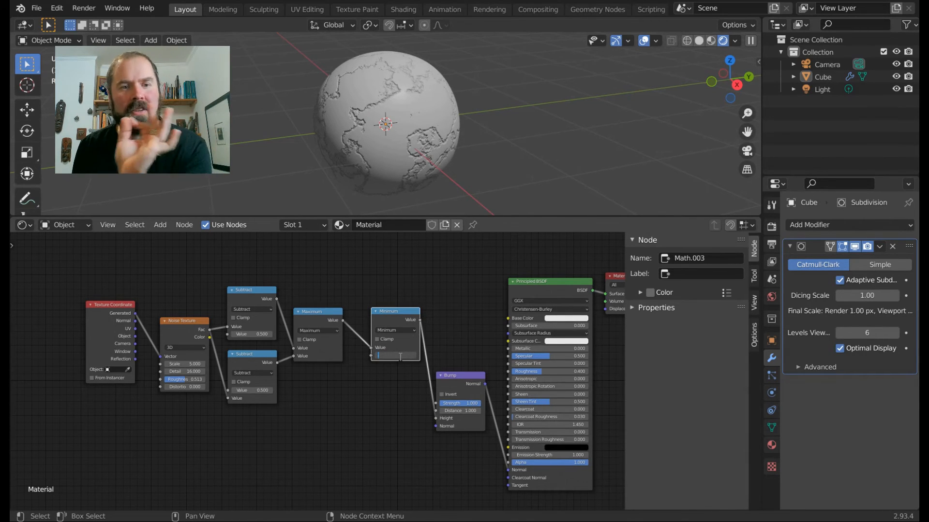
key("Return")
middle_click_drag(409, 90, 352, 71)
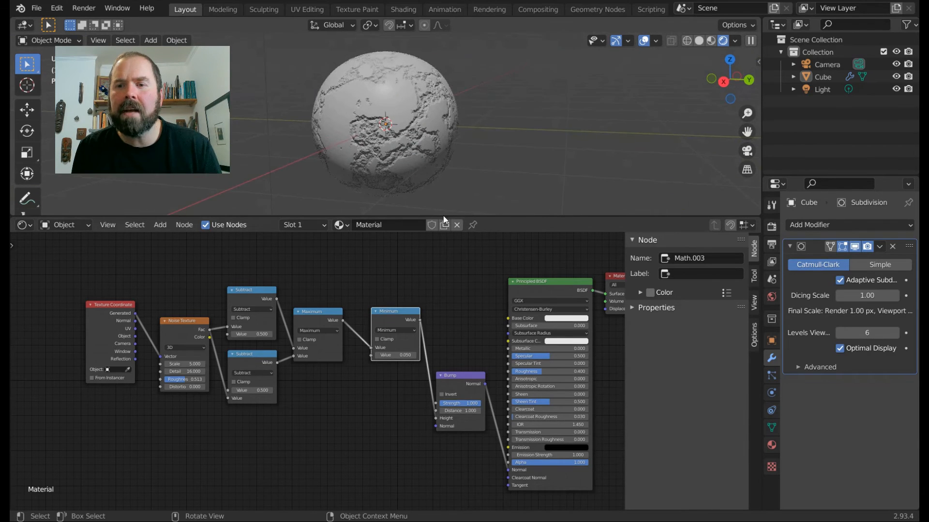
Add a Displacement node above the Bump node and move Material Output higher, above the Principled BSDF.
middle_click_drag(468, 273, 377, 289)
left_click(160, 225)
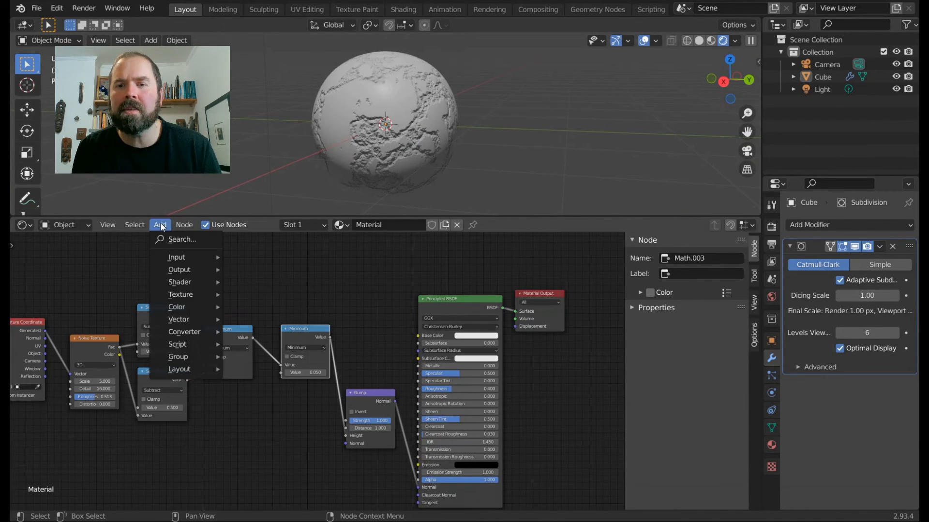
mouse_move(192, 318)
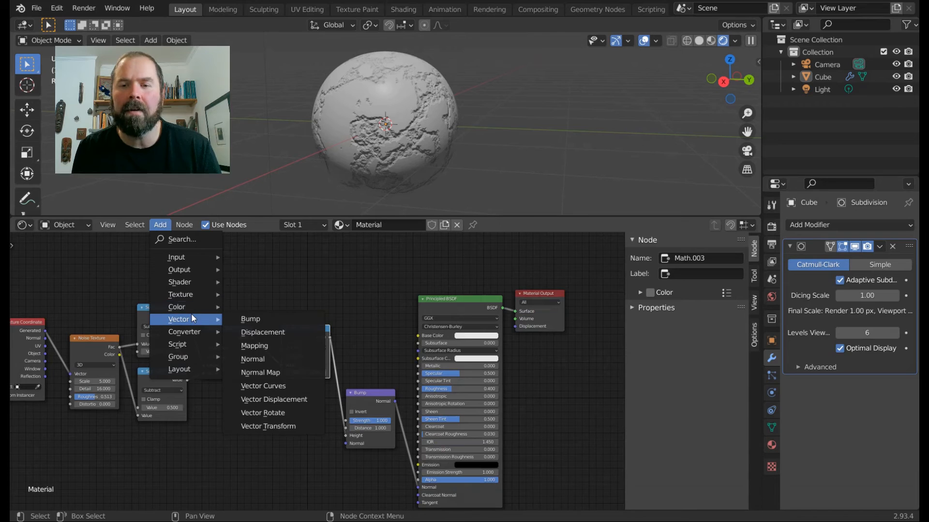
left_click(263, 332)
left_click(353, 262)
left_click_drag(540, 296, 553, 257)
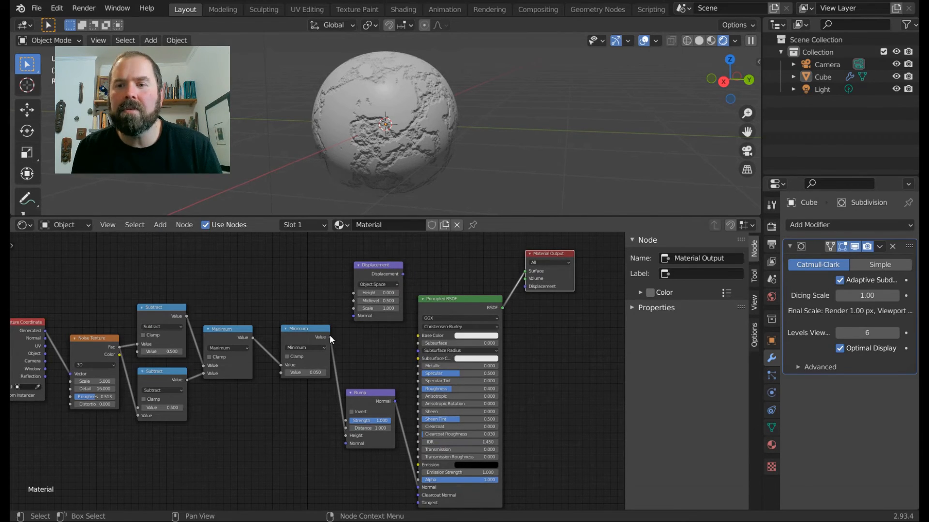
Route the Minimum node's output through the Displacement node into Material Output's Displacement, and unlink the Bump node from the Principled BSDF.
left_click_drag(329, 336, 353, 292)
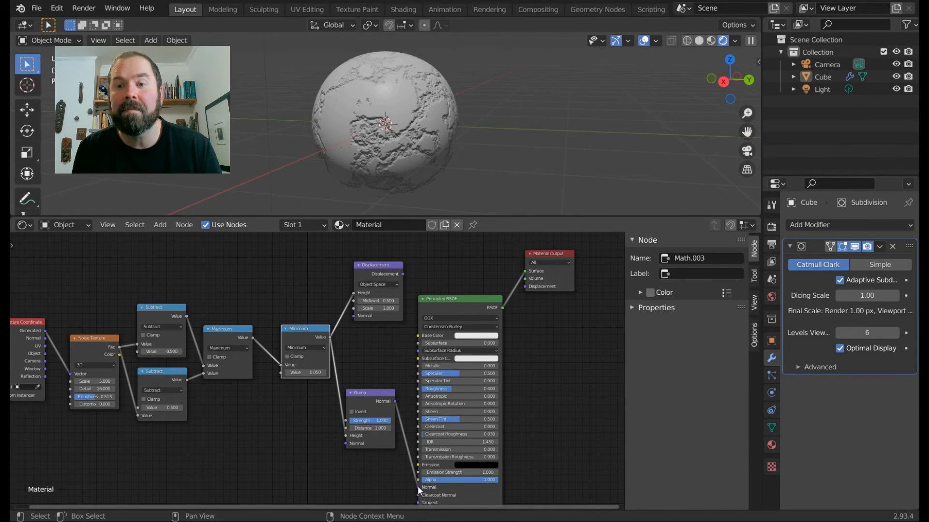
left_click_drag(417, 486, 399, 478)
left_click_drag(402, 273, 525, 287)
middle_click_drag(413, 126, 506, 95)
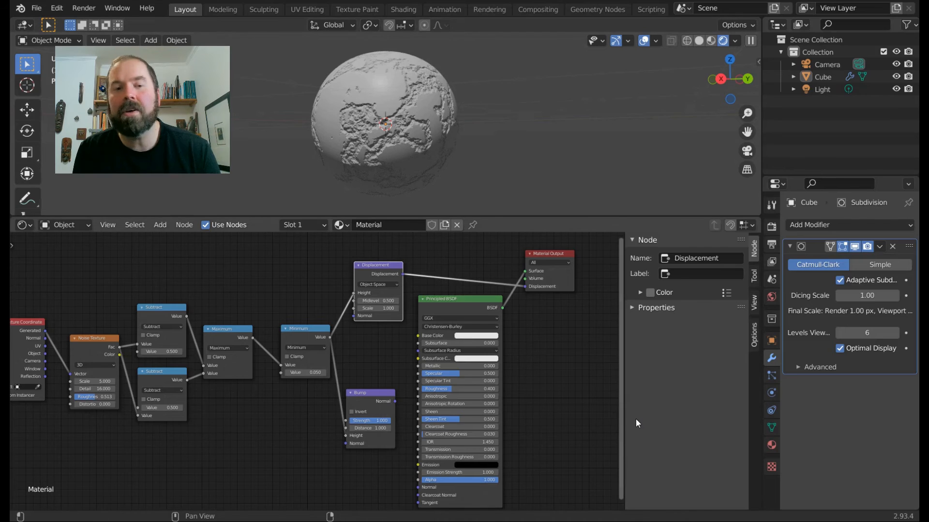
Set the material's surface displacement method to Displacement Only.
left_click(771, 445)
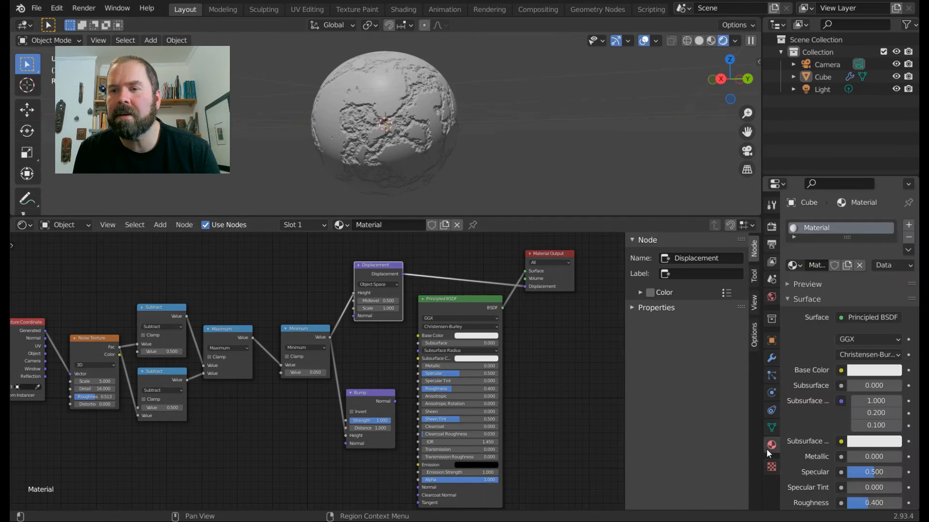
left_click(789, 299)
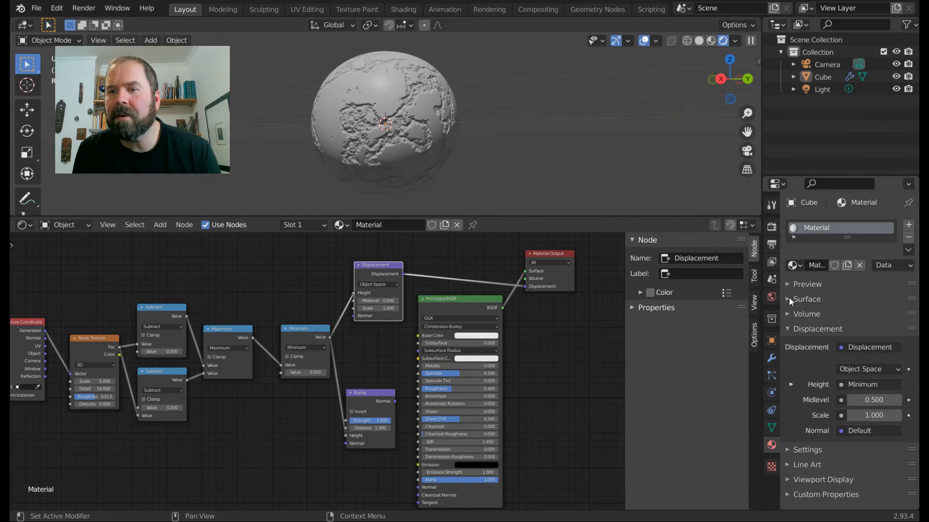
left_click(787, 328)
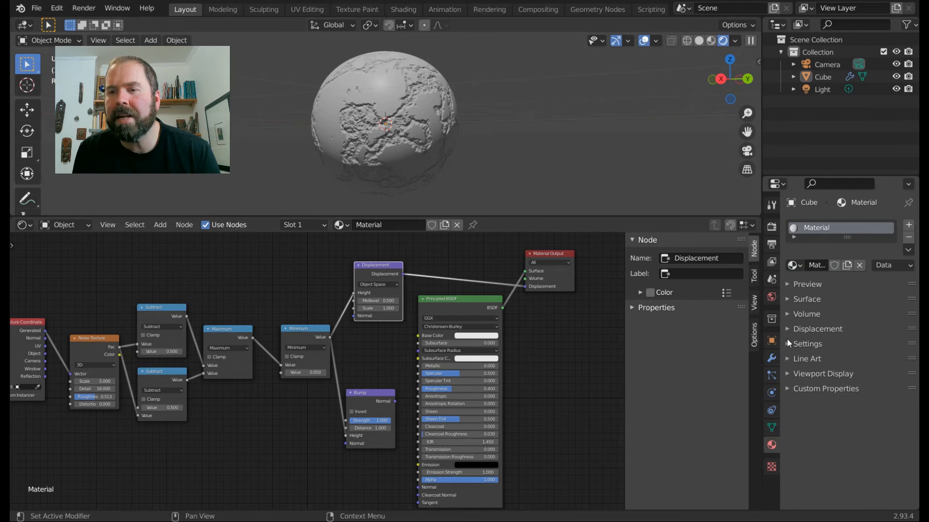
left_click(786, 344)
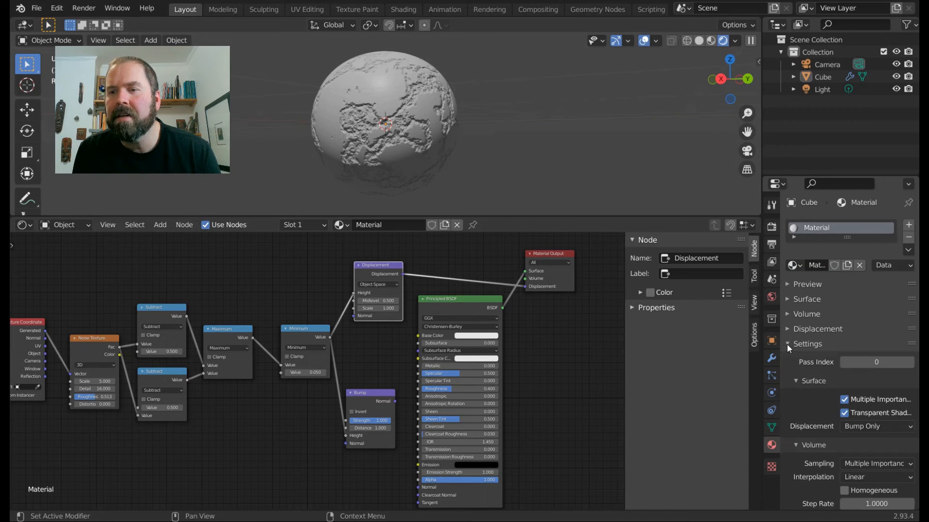
left_click(867, 427)
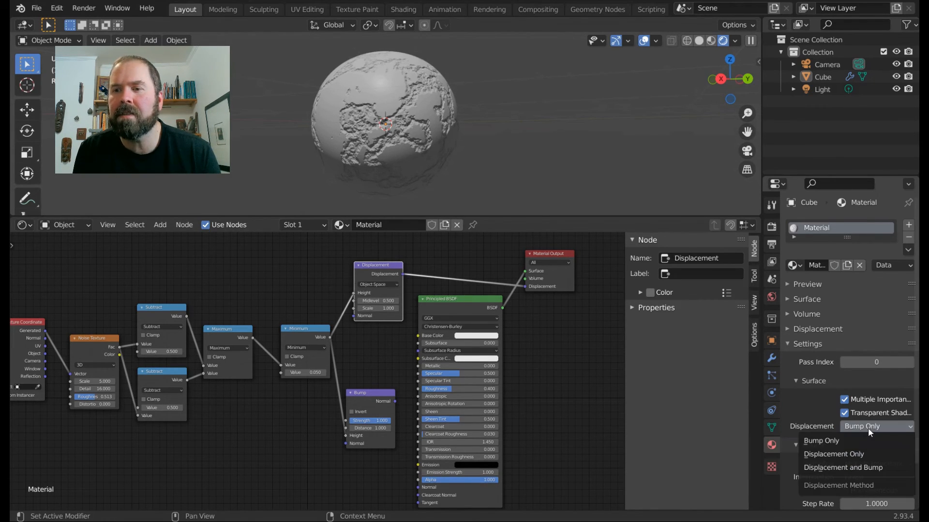
left_click(866, 456)
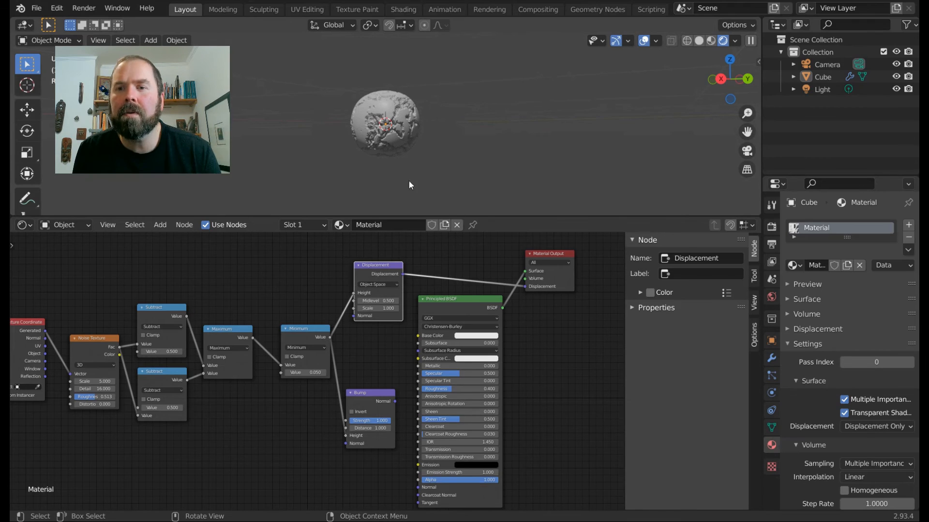
Set the Displacement node's Midlevel to 0 and select the sphere.
left_click(387, 301)
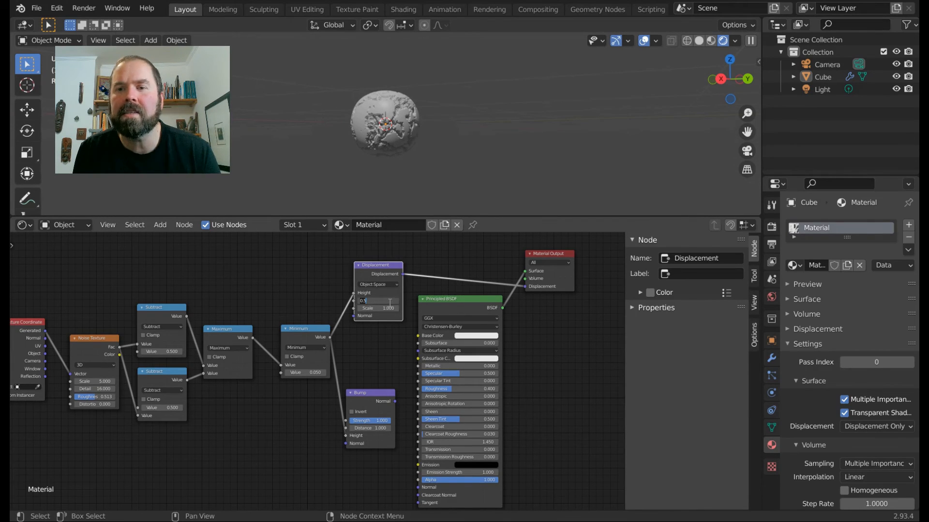
type("000")
key("Return")
left_click(406, 138)
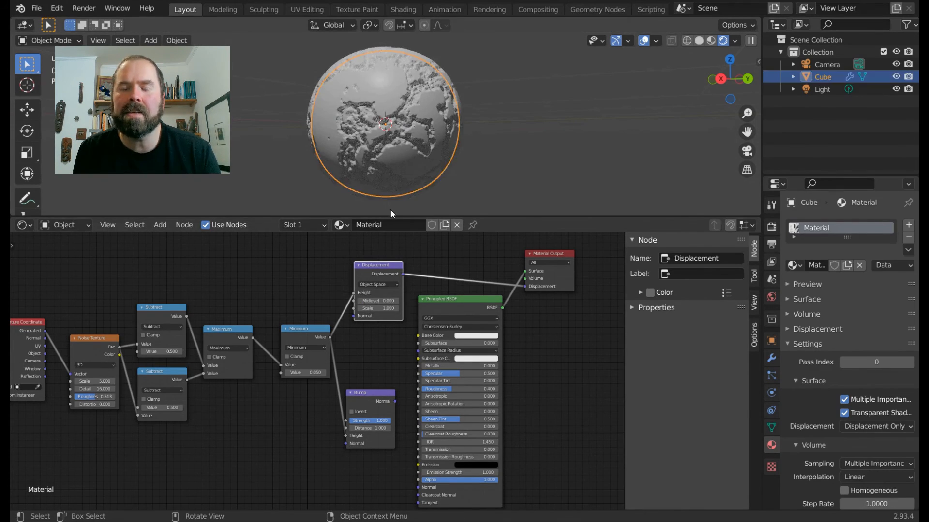
Make room by shifting the Principled BSDF and Displacement nodes, and insert a duplicate of the Minimum node before Displacement.
left_click_drag(448, 297, 524, 327)
left_click_drag(390, 264, 445, 278)
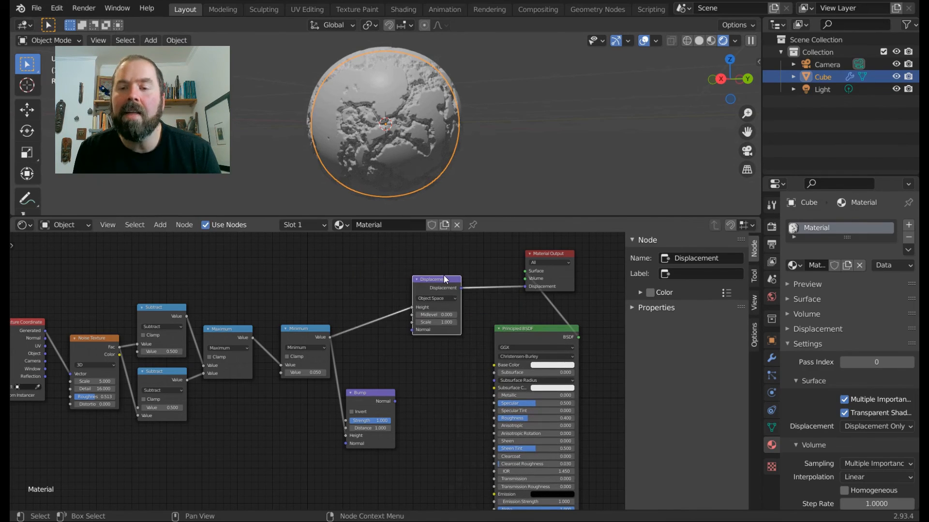
left_click(295, 335)
key("shift+d")
left_click(374, 312)
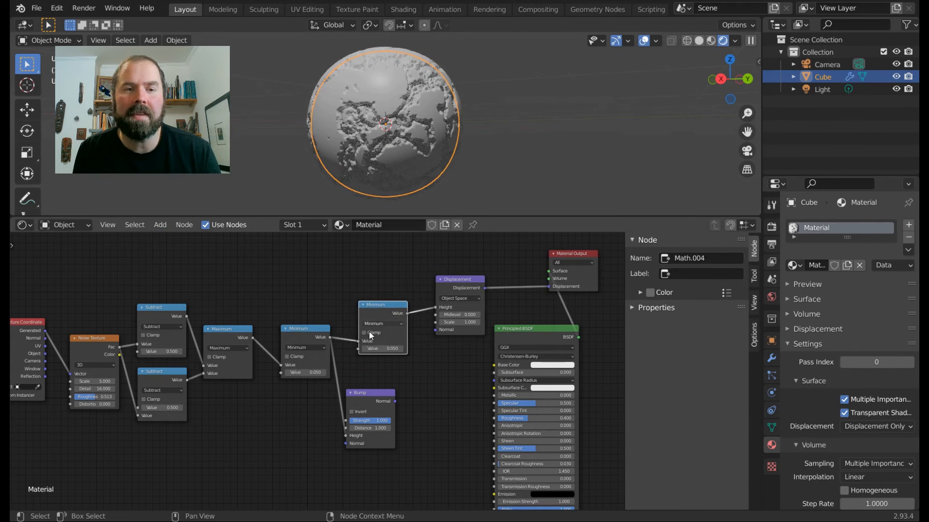
Change the duplicated math node to Subtract with a second value of 0.05.
left_click(381, 323)
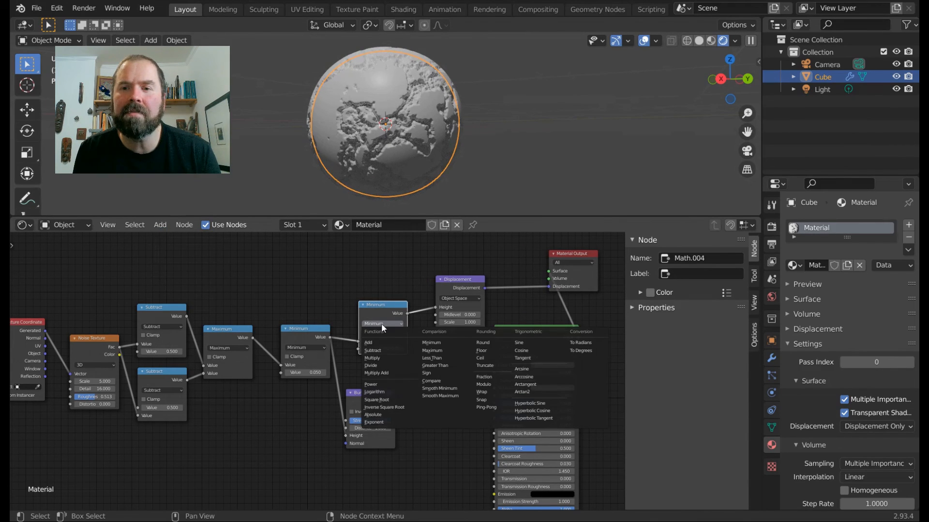
left_click(381, 349)
left_click(381, 350)
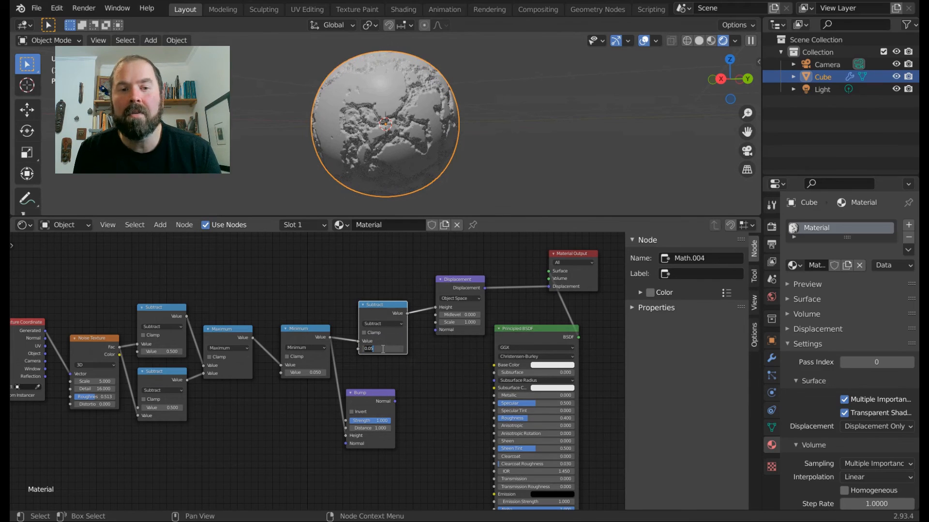
type("0.05")
key("Return")
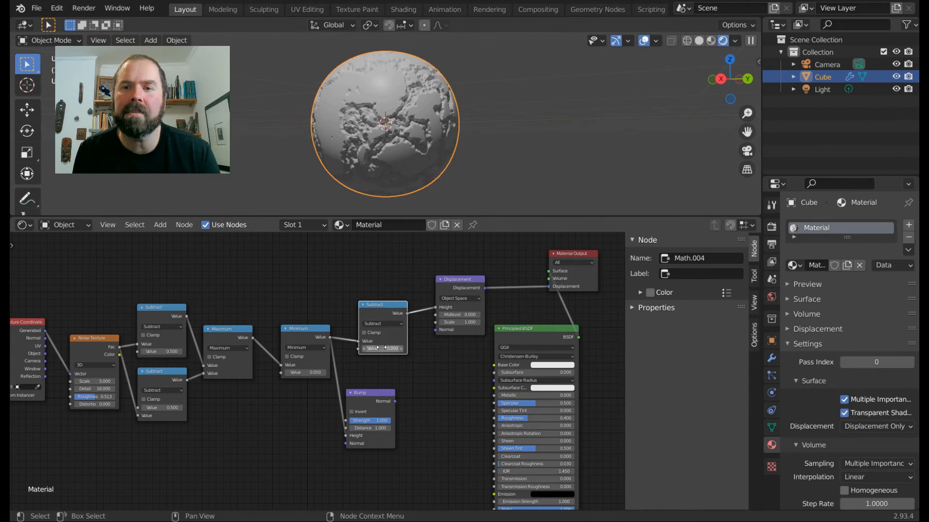
middle_click_drag(369, 132, 386, 114)
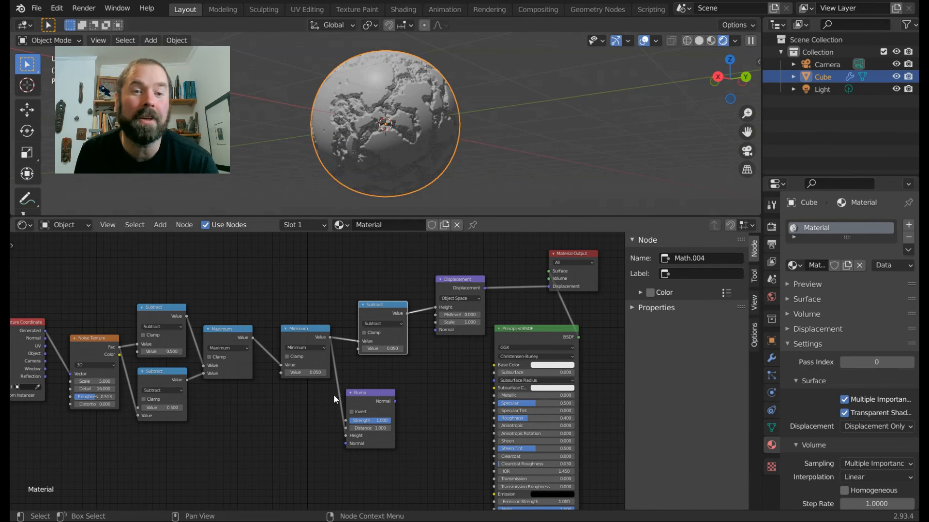
Set the second value of both the Minimum node and the Subtract node after it to 0.03.
left_click(315, 373)
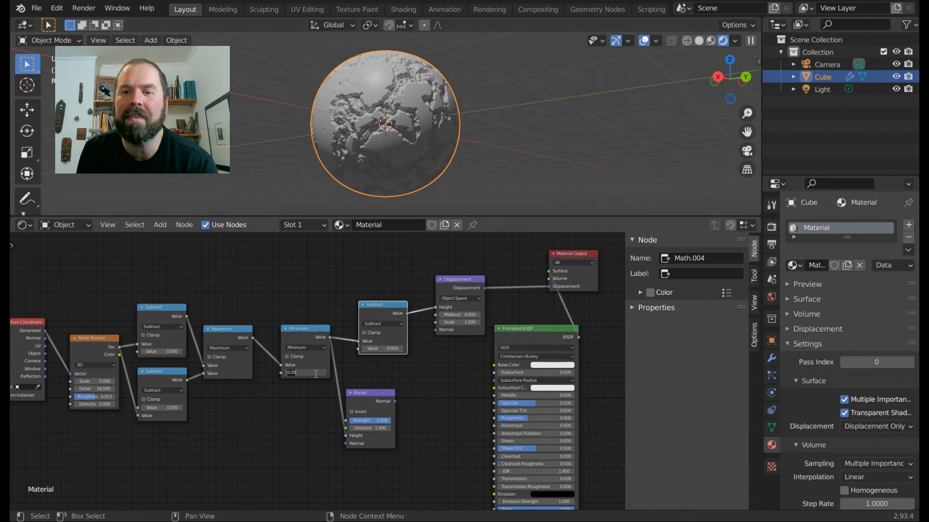
type("0.03")
key("Return")
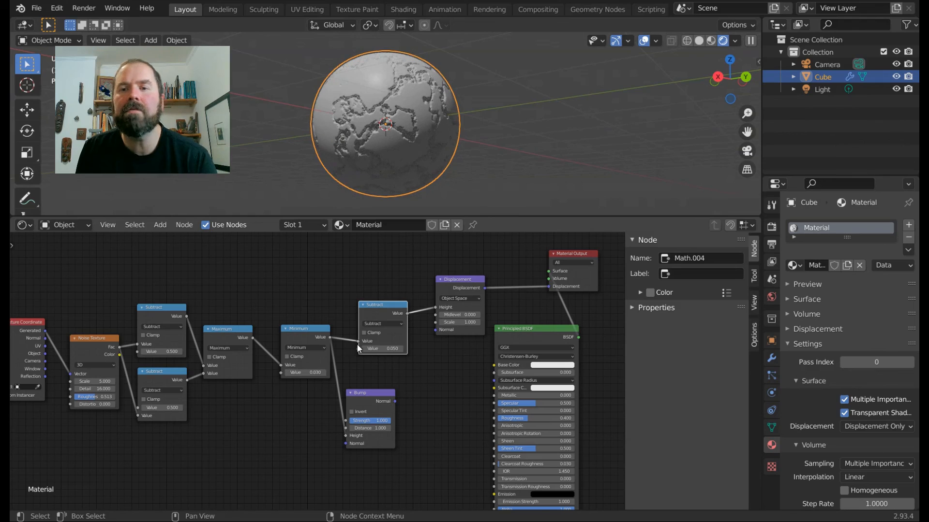
left_click(387, 349)
type(".03")
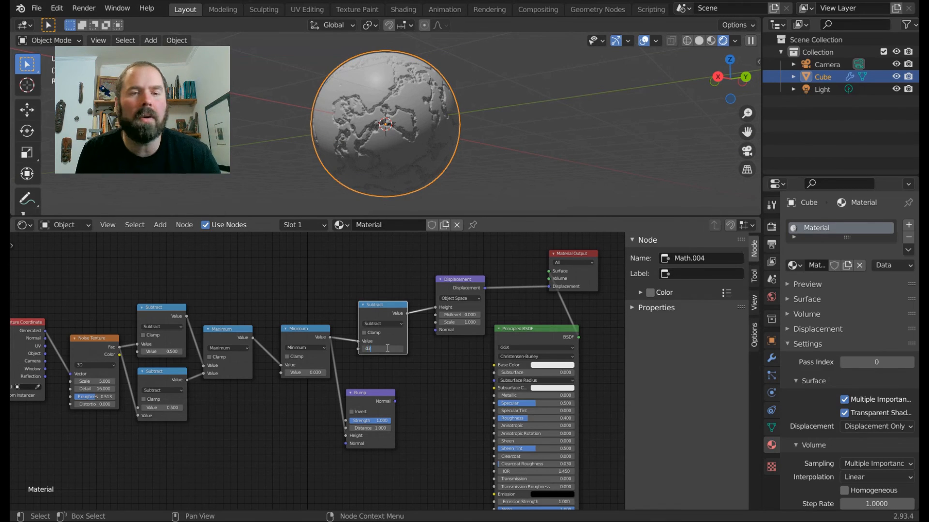
key("Return")
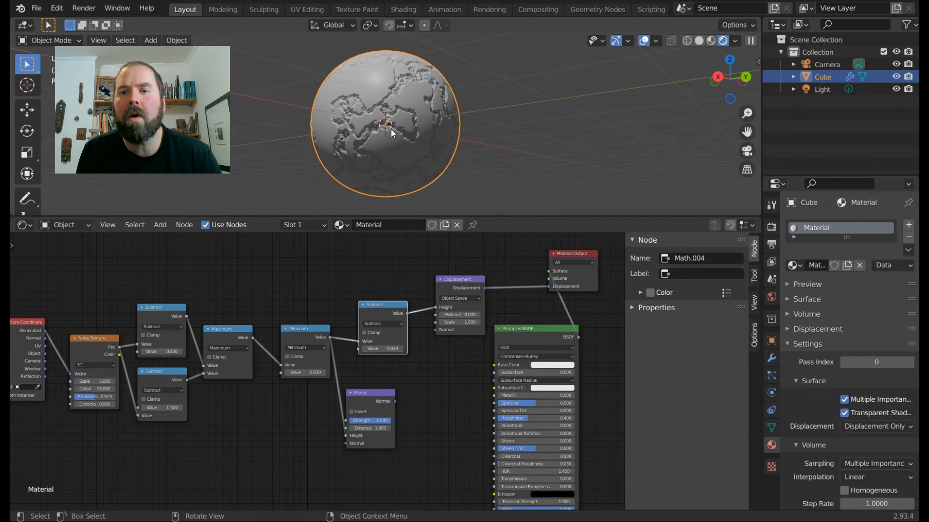
middle_click_drag(391, 129, 450, 182)
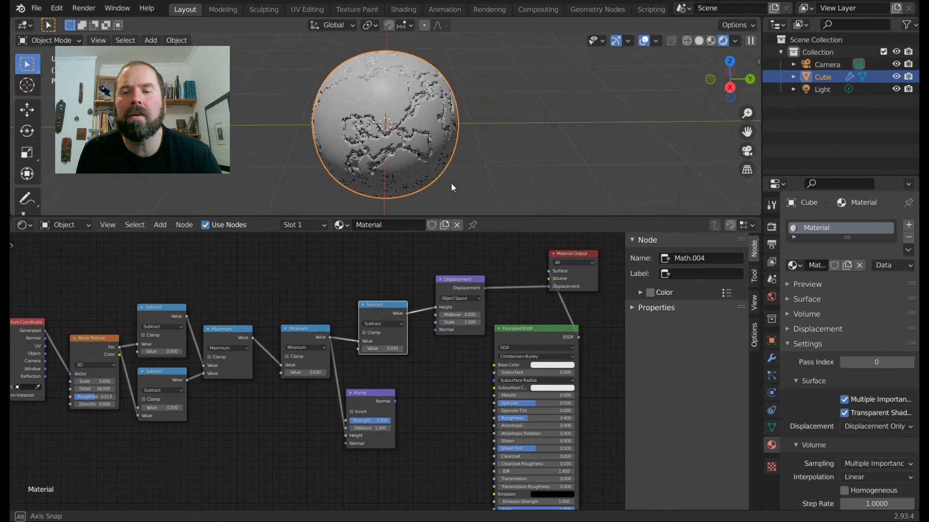
Increase the Displacement node's Scale to 1.5 and inspect the relief on the sphere.
left_click(477, 323)
left_click(478, 322)
left_click(478, 322)
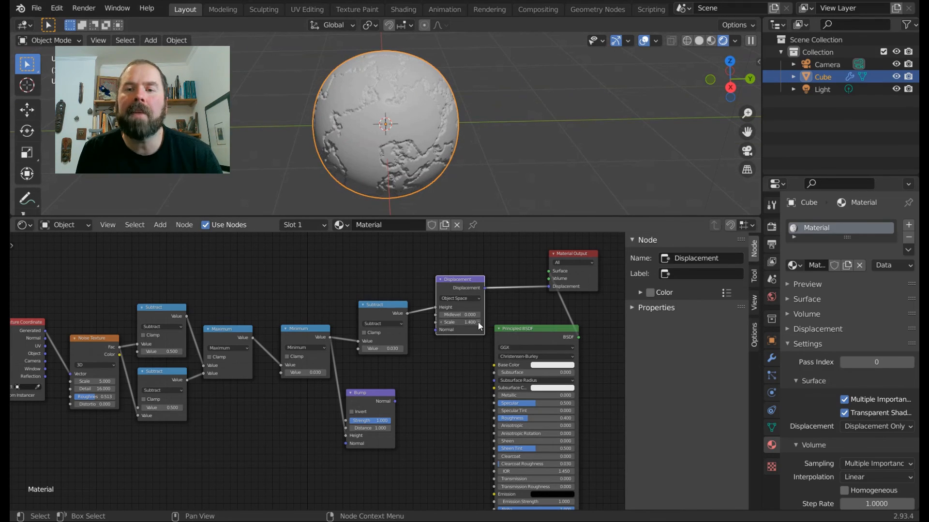
middle_click_drag(409, 174, 449, 145)
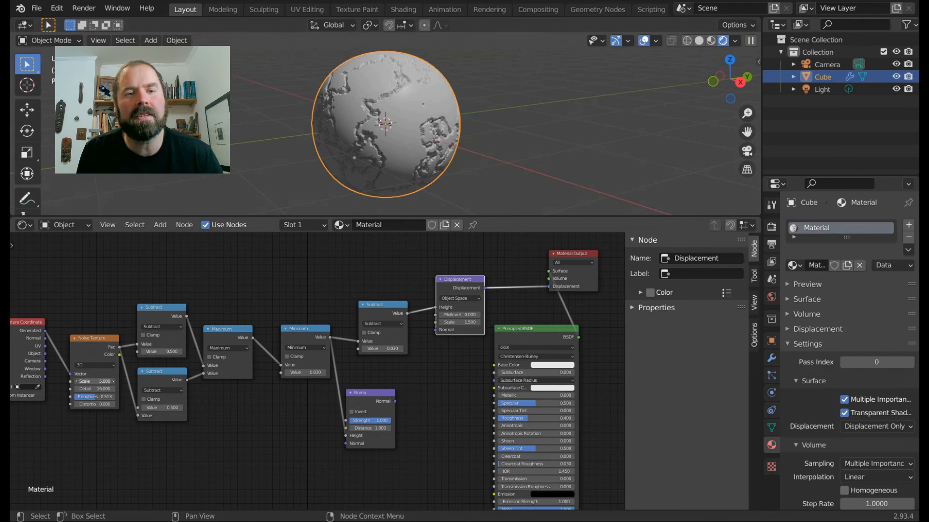
Try several Noise Texture scales, settle on a Scale of 3, and inspect the sphere.
left_click_drag(102, 382, 103, 381)
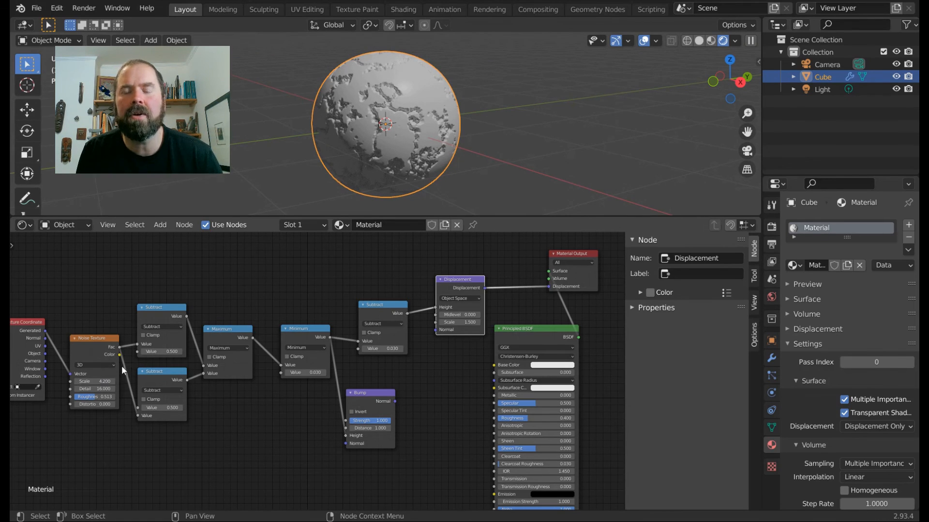
left_click_drag(102, 382, 102, 382)
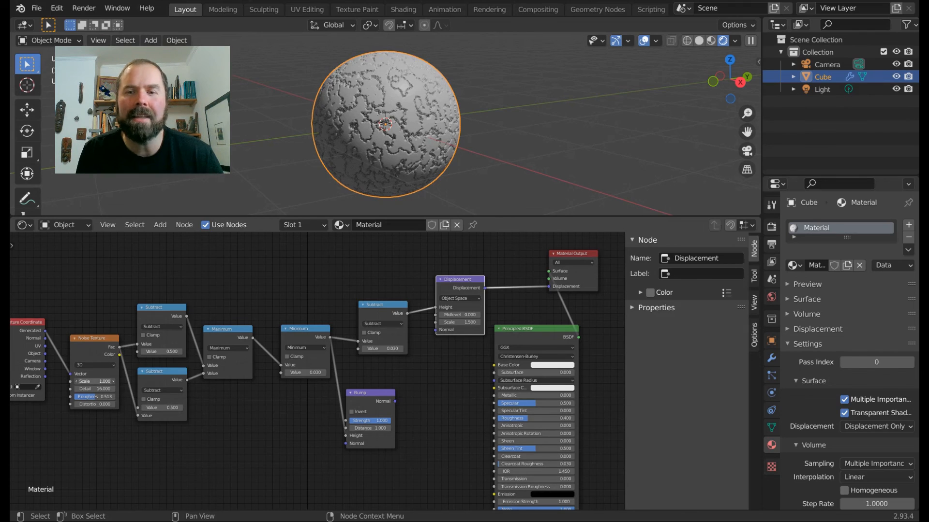
double_click(108, 382)
type("3")
key("Return")
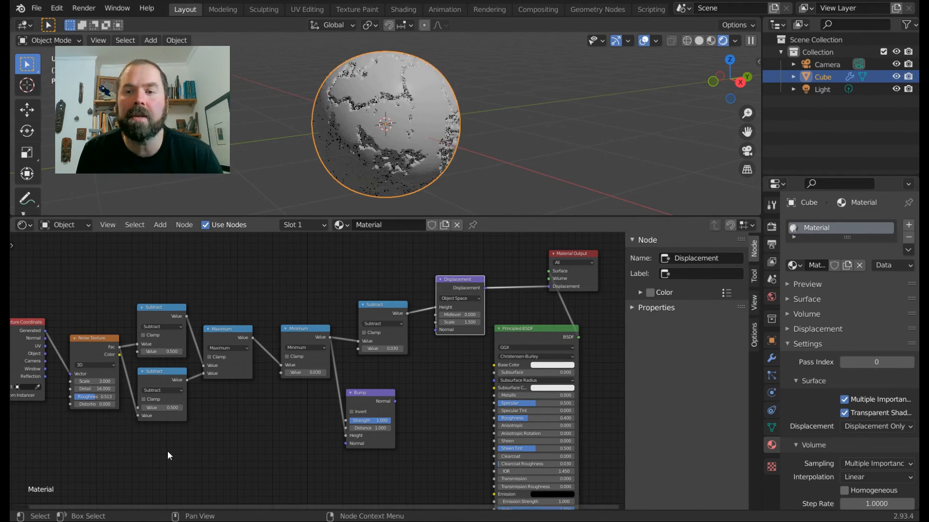
middle_click_drag(416, 189, 284, 91)
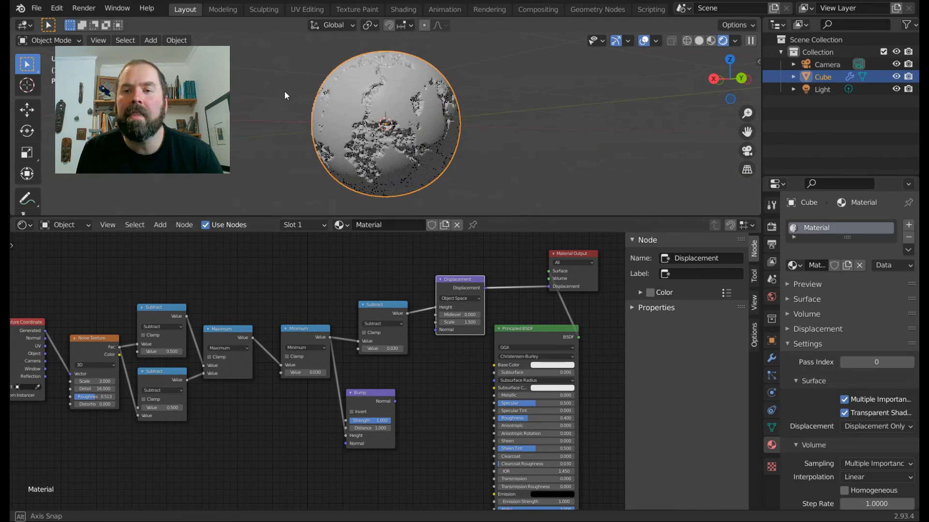